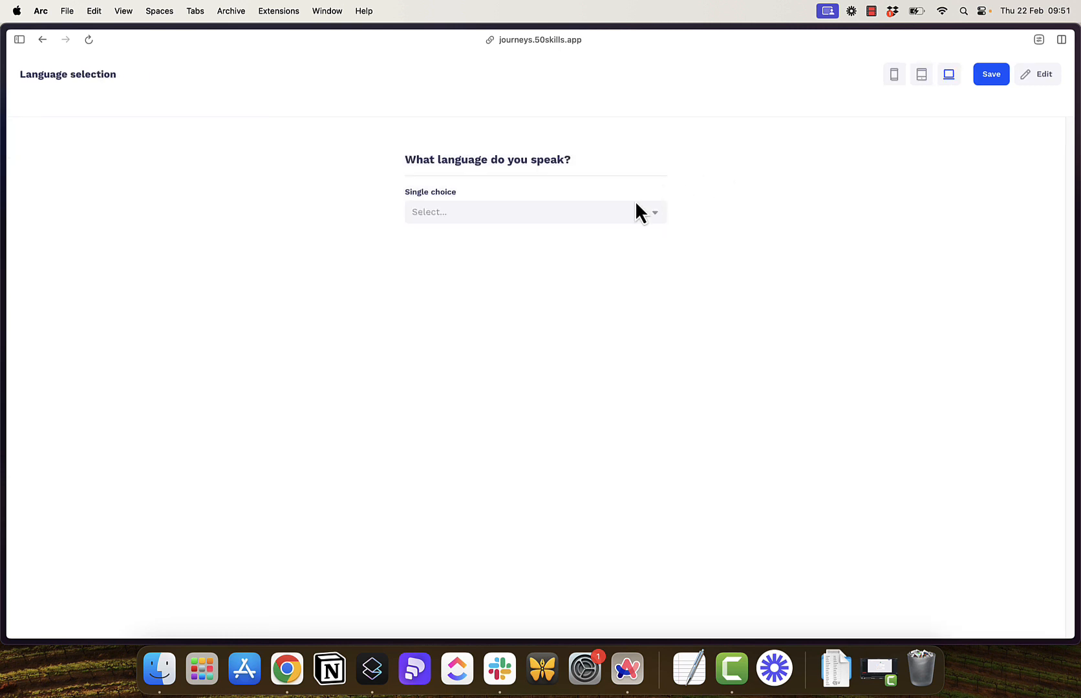
Look through the available languages for the question "What language do you speak?" in the form preview
{"action": "left_click", "coordinate": [634, 211]}
{"action": "scroll", "coordinate": [592, 338], "scroll_direction": "down", "scroll_amount": 2}
{"action": "scroll", "coordinate": [594, 332], "scroll_direction": "down", "scroll_amount": 4}
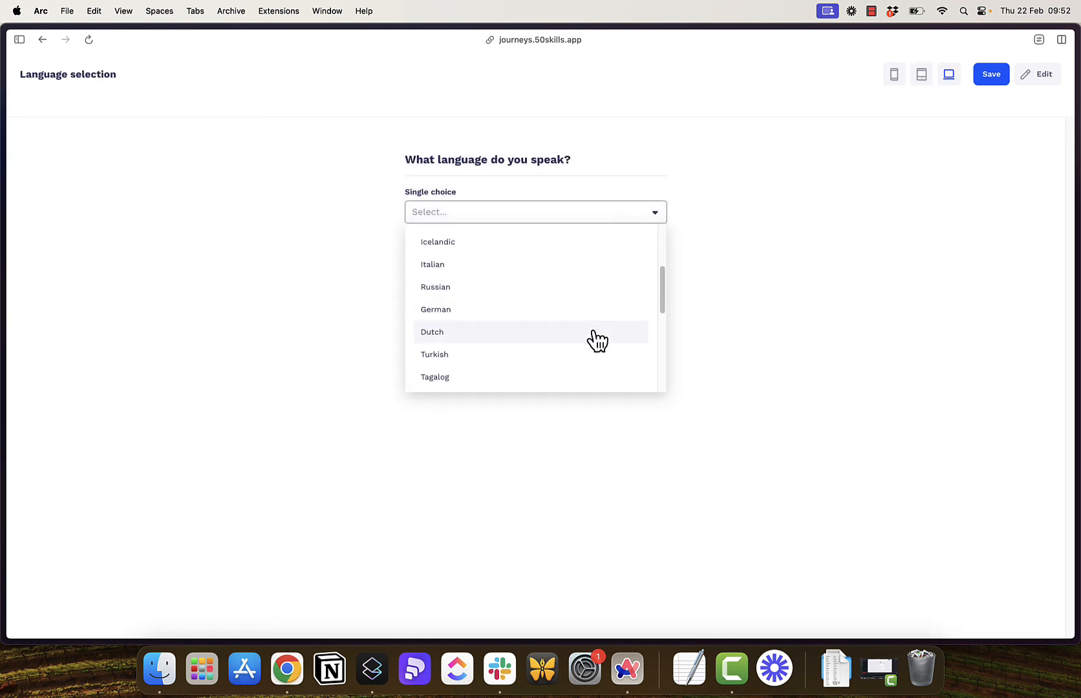
{"action": "left_click", "coordinate": [848, 225]}
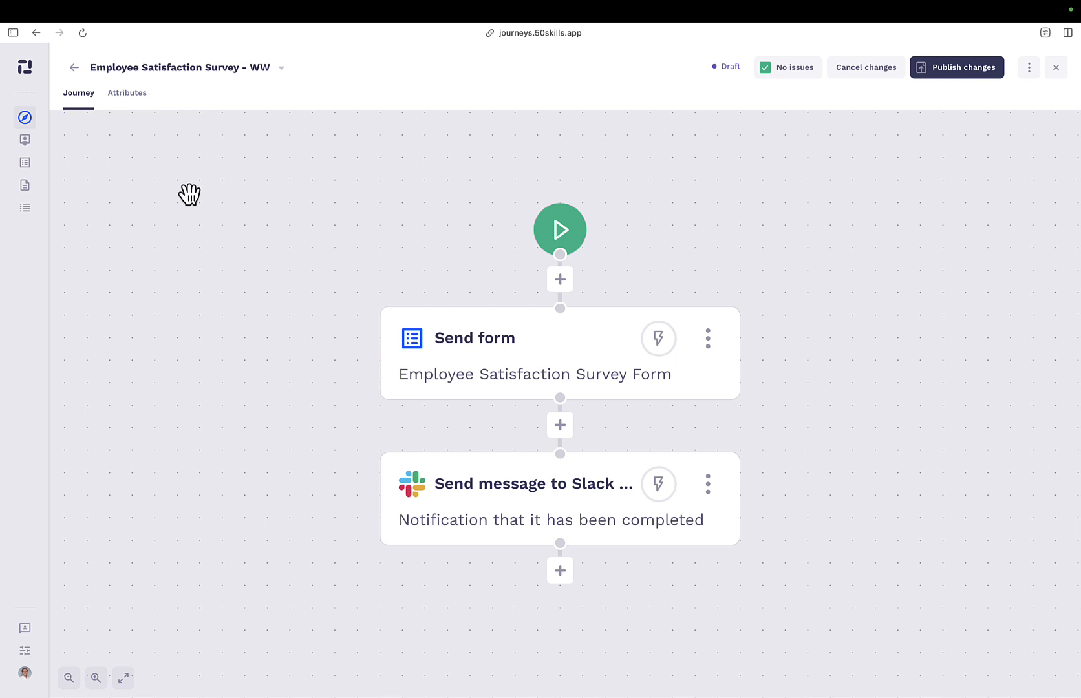
Inspect the settings of the Send form and Slack message steps in the Employee Satisfaction Survey journey
{"action": "left_click", "coordinate": [524, 373]}
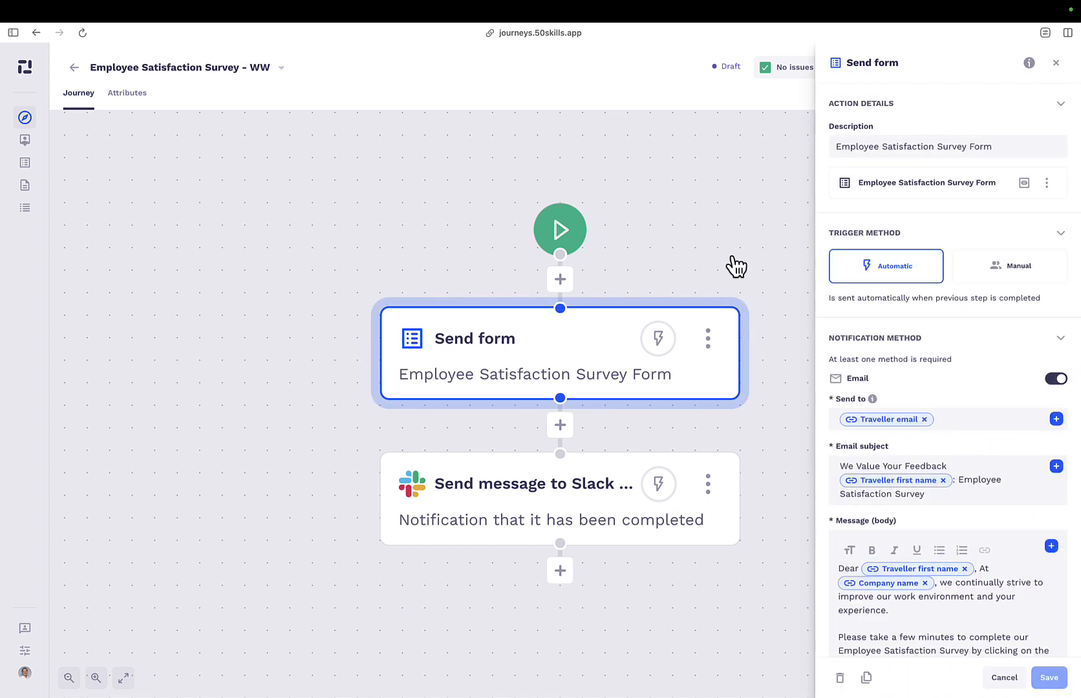
{"action": "left_click", "coordinate": [552, 514]}
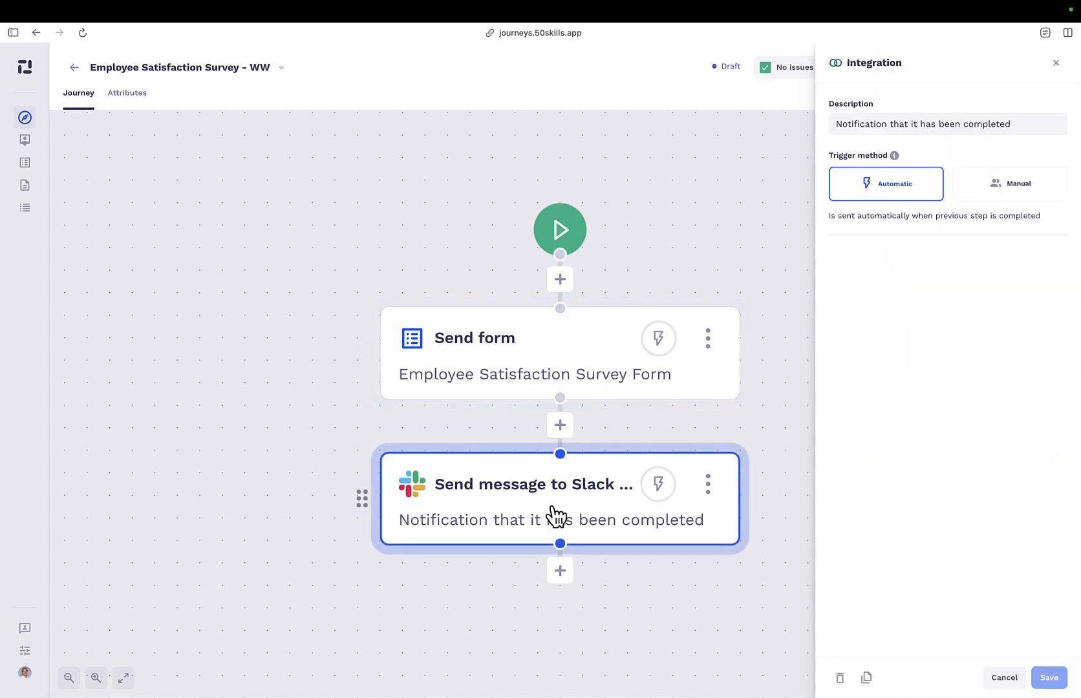
{"action": "left_click", "coordinate": [569, 352]}
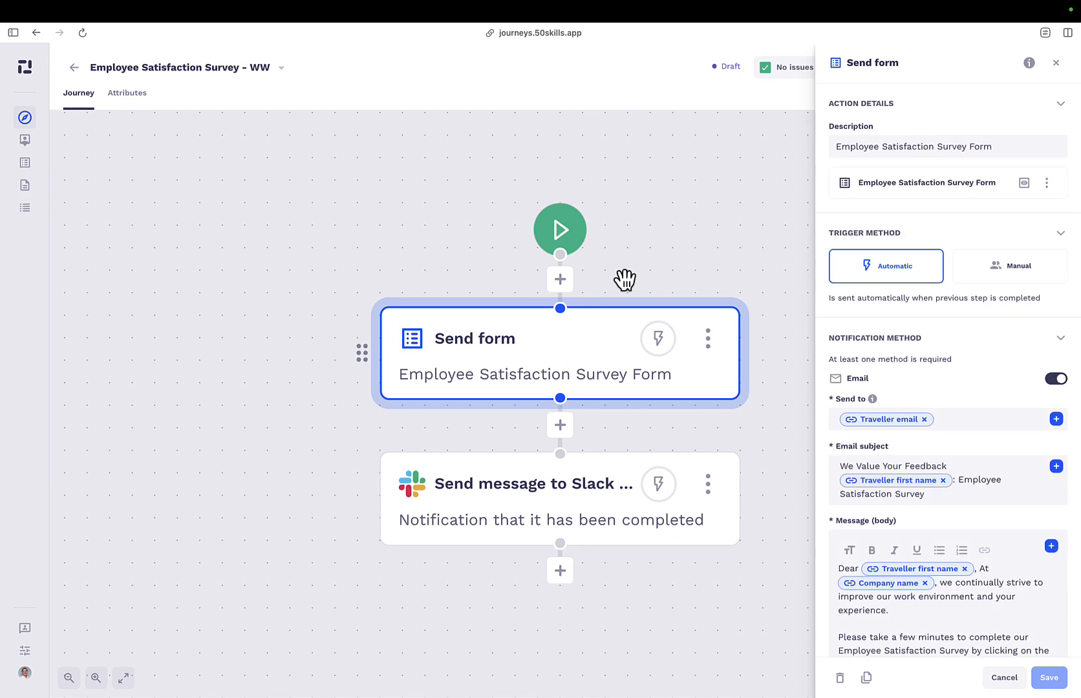
Preview the Employee Satisfaction Survey Form in tablet size and read its questions through to the end
{"action": "left_click", "coordinate": [1023, 183]}
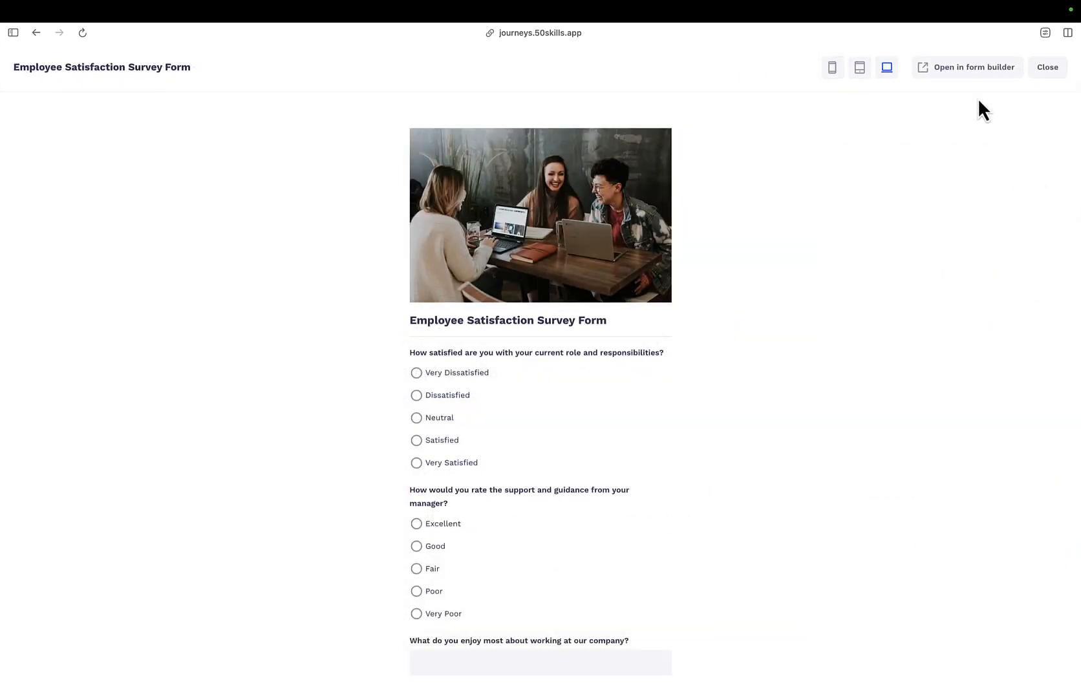
{"action": "left_click", "coordinate": [860, 71]}
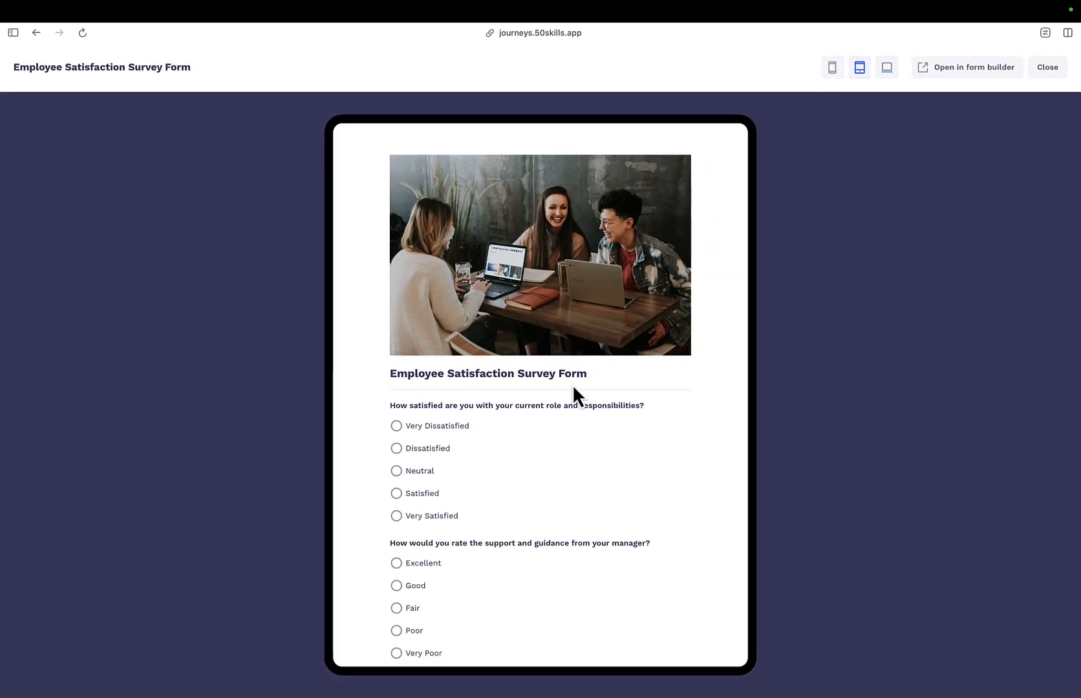
{"action": "scroll", "coordinate": [588, 377], "scroll_direction": "down", "scroll_amount": 2}
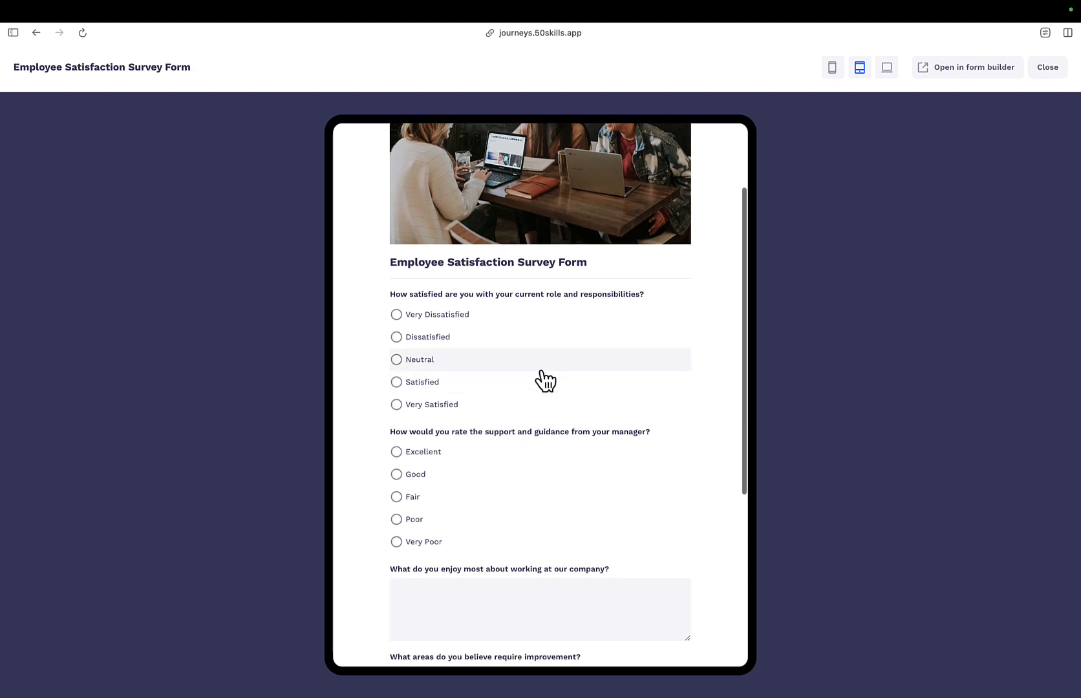
{"action": "scroll", "coordinate": [541, 371], "scroll_direction": "up", "scroll_amount": 5}
{"action": "scroll", "coordinate": [541, 371], "scroll_direction": "up", "scroll_amount": 1}
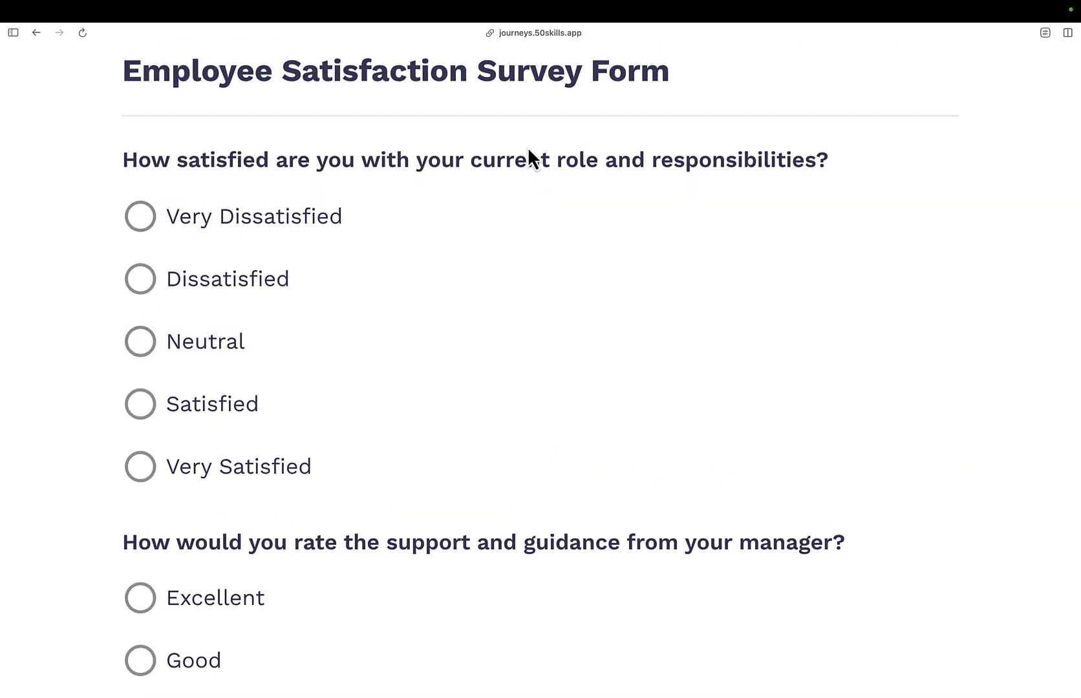
{"action": "scroll", "coordinate": [420, 142], "scroll_direction": "down", "scroll_amount": 5}
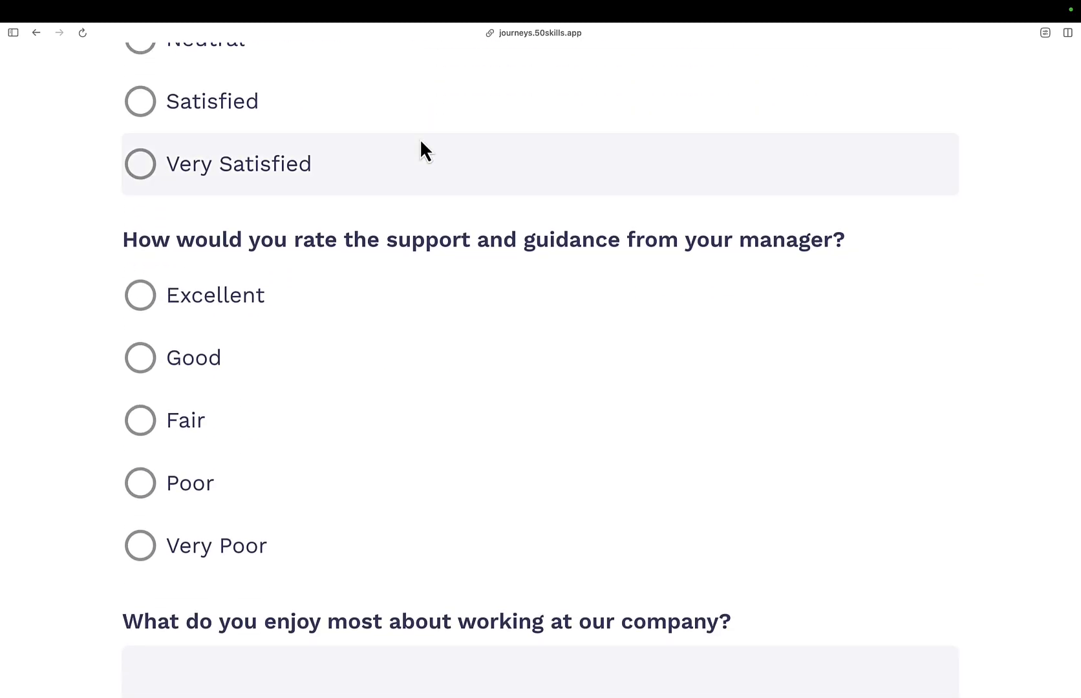
{"action": "scroll", "coordinate": [511, 336], "scroll_direction": "down", "scroll_amount": 10}
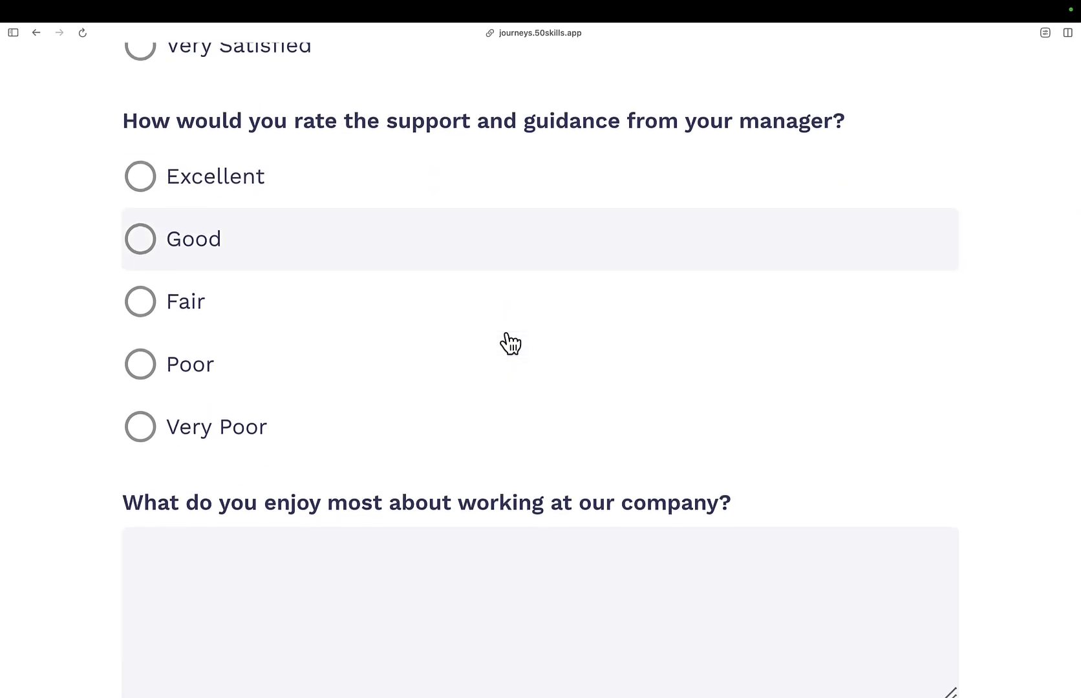
{"action": "scroll", "coordinate": [506, 336], "scroll_direction": "down", "scroll_amount": 8}
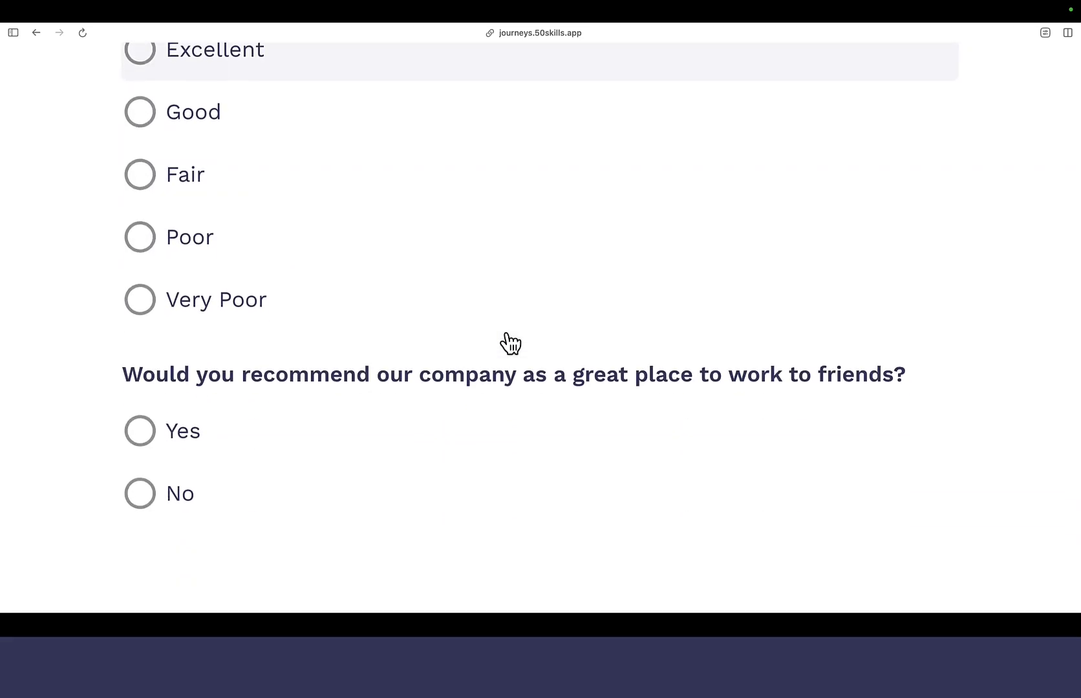
Return to the survey's first question about current role and responsibilities, highlight its text and review its answer choices
{"action": "scroll", "coordinate": [507, 339], "scroll_direction": "up", "scroll_amount": 20}
{"action": "scroll", "coordinate": [508, 340], "scroll_direction": "up", "scroll_amount": 5}
{"action": "key", "text": "super+minus"}
{"action": "key", "text": "super+minus"}
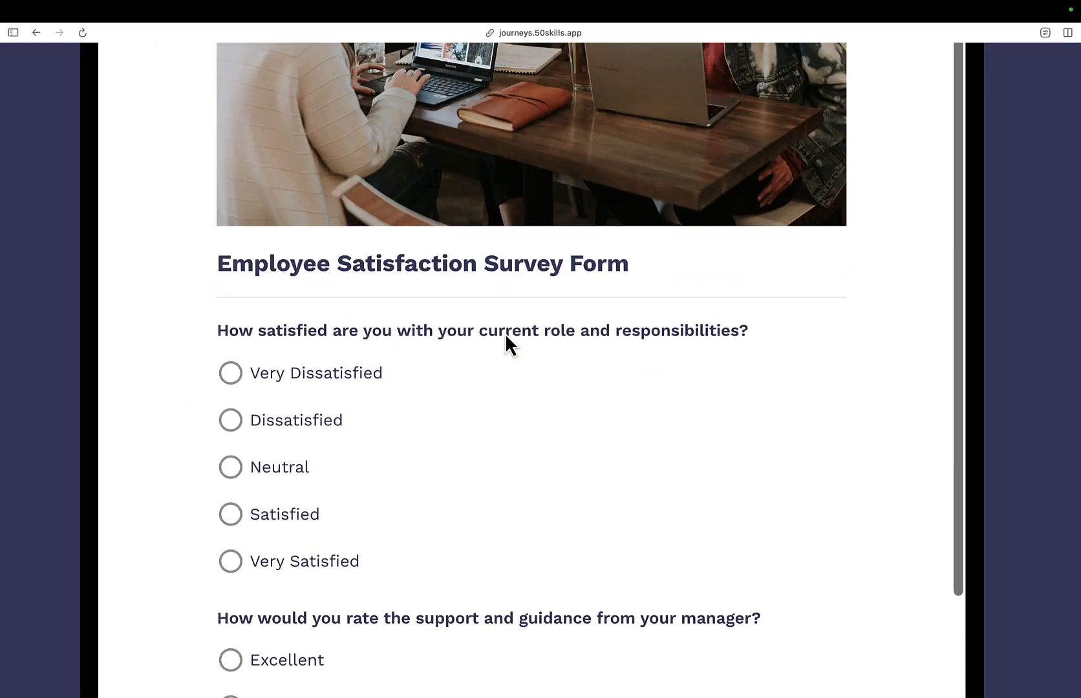
{"action": "left_click_drag", "start_coordinate": [221, 331], "coordinate": [711, 344]}
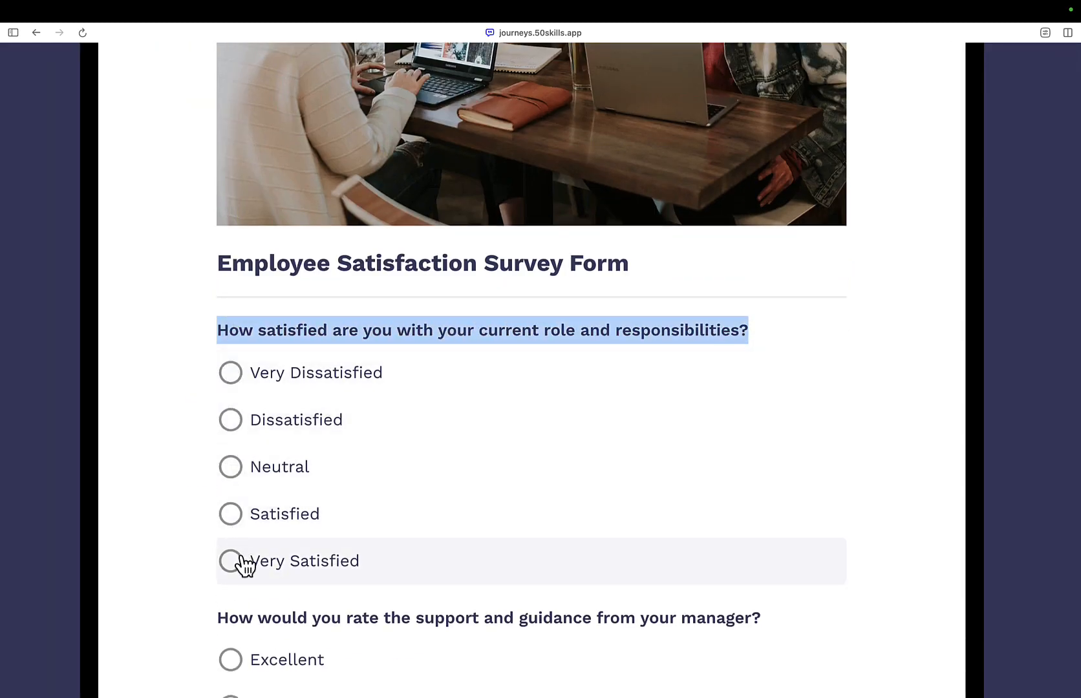
{"action": "scroll", "coordinate": [197, 360], "scroll_direction": "down", "scroll_amount": 5}
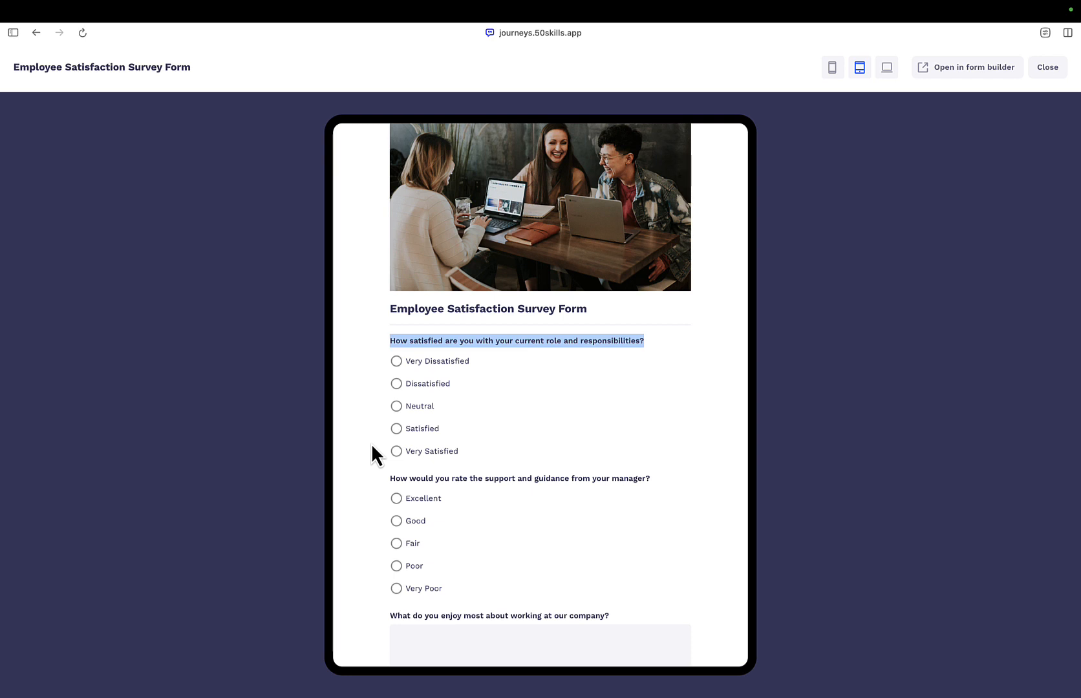
{"action": "key", "text": "Escape"}
Try the manual options Satisfied and Very satisfied in place of the current-role question's predefined list, and remove both
{"action": "left_click", "coordinate": [543, 423]}
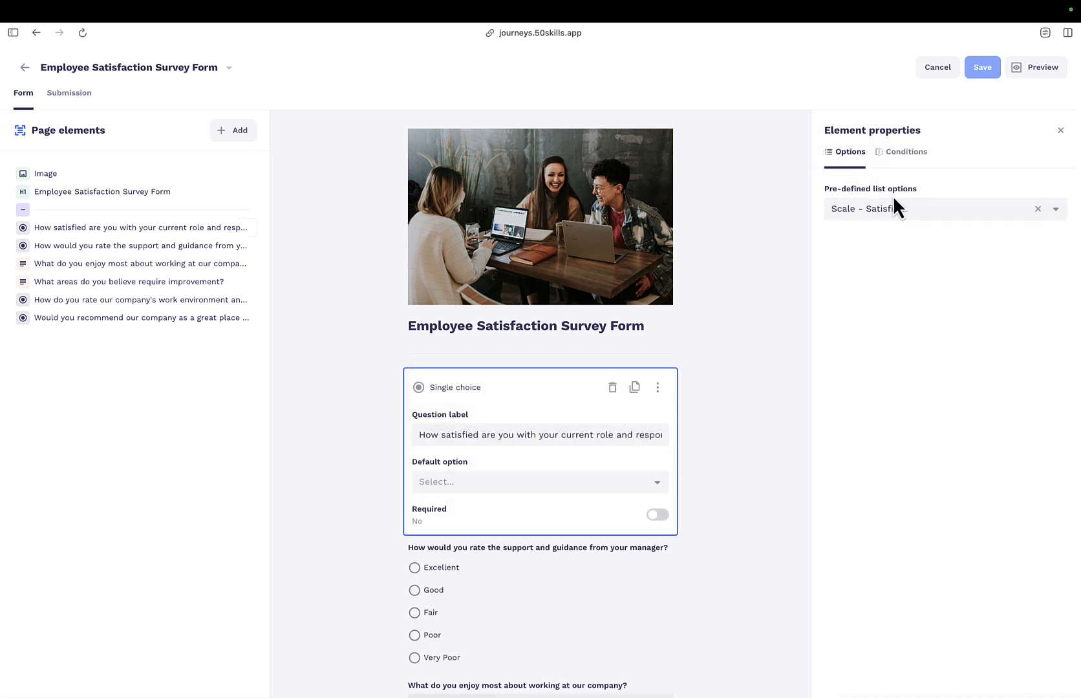
{"action": "left_click", "coordinate": [1036, 209]}
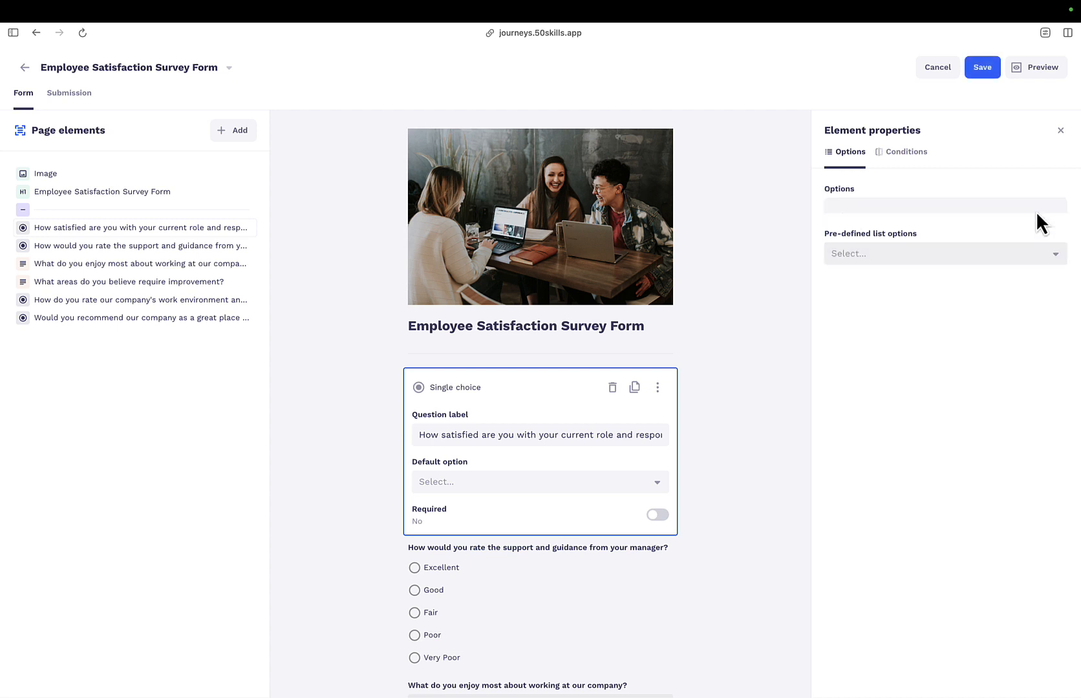
{"action": "left_click", "coordinate": [1027, 263]}
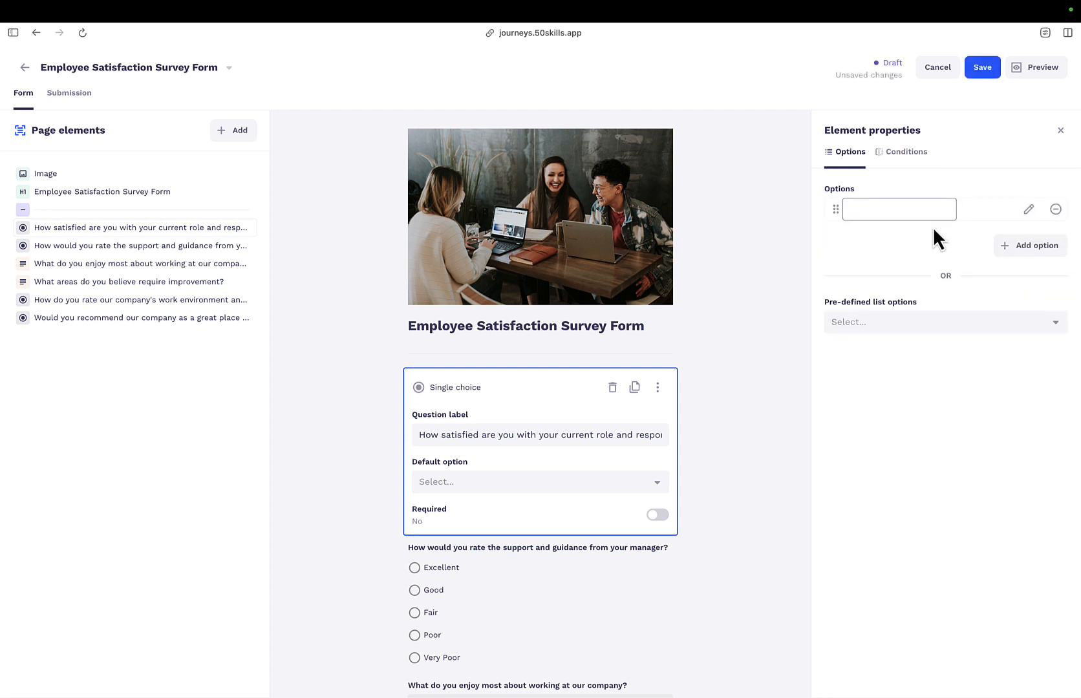
{"action": "type", "text": "Satisfied"}
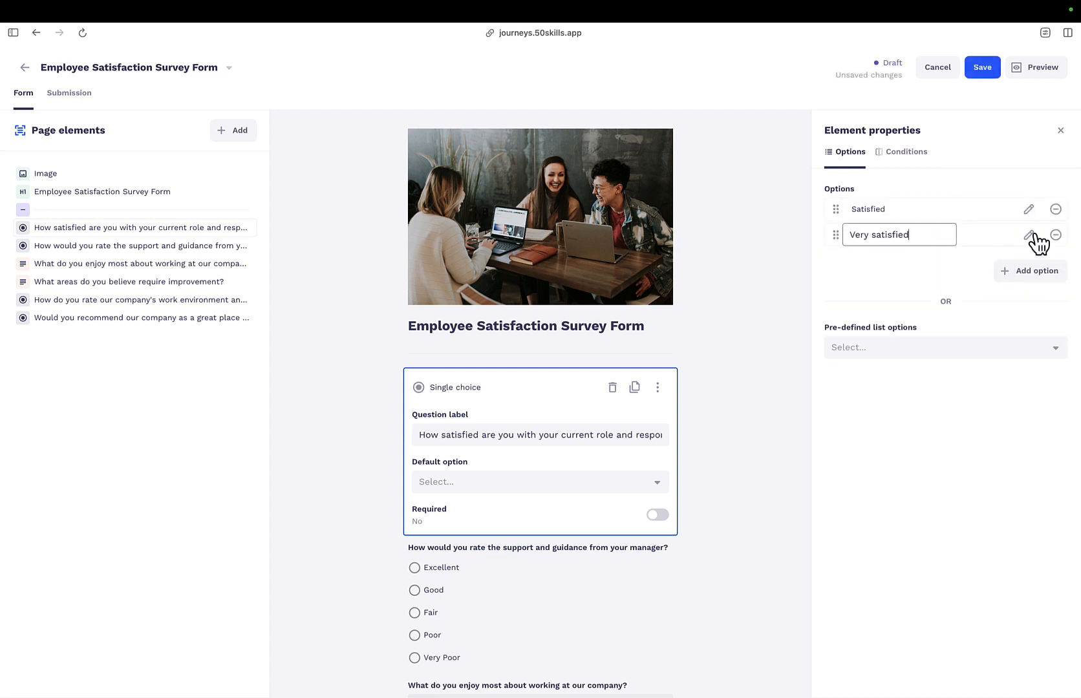
{"action": "left_click", "coordinate": [1057, 211]}
{"action": "left_click", "coordinate": [1053, 212]}
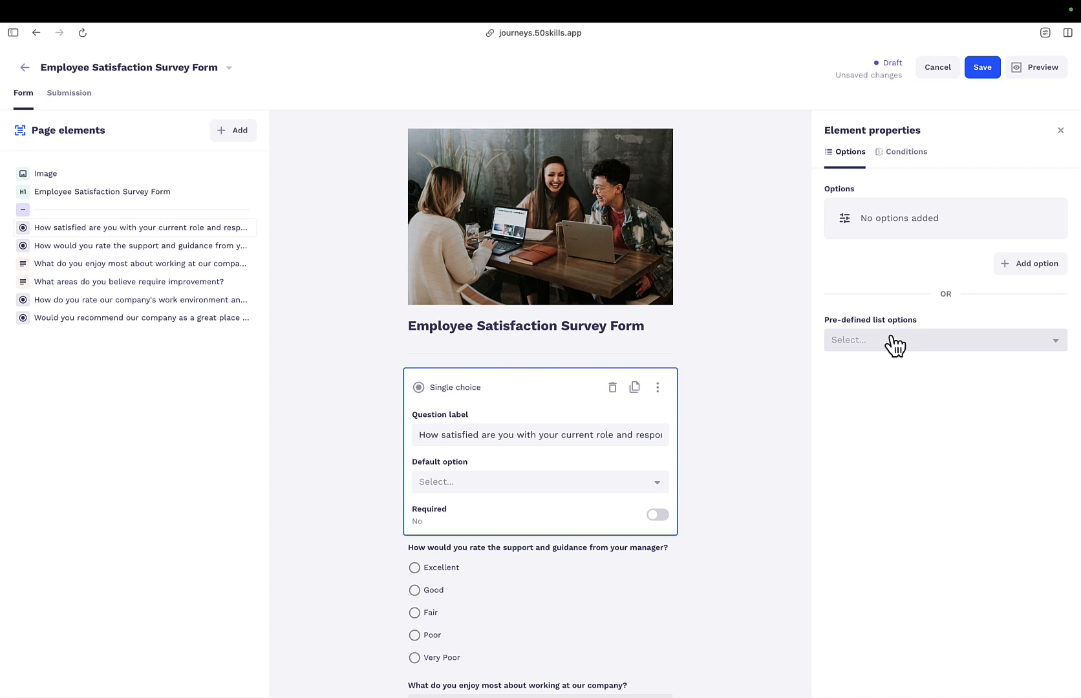
Assign the predefined list Scale 1-10 to the current-role question and close its properties
{"action": "left_click", "coordinate": [894, 340]}
{"action": "type", "text": "scale"}
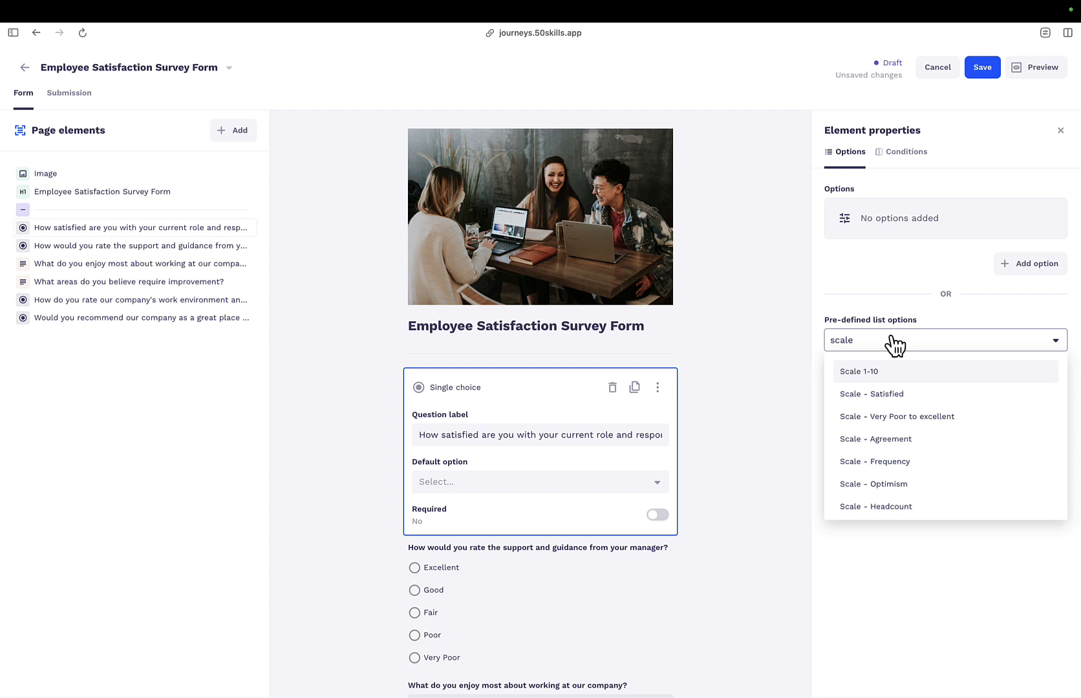
{"action": "left_click", "coordinate": [888, 376]}
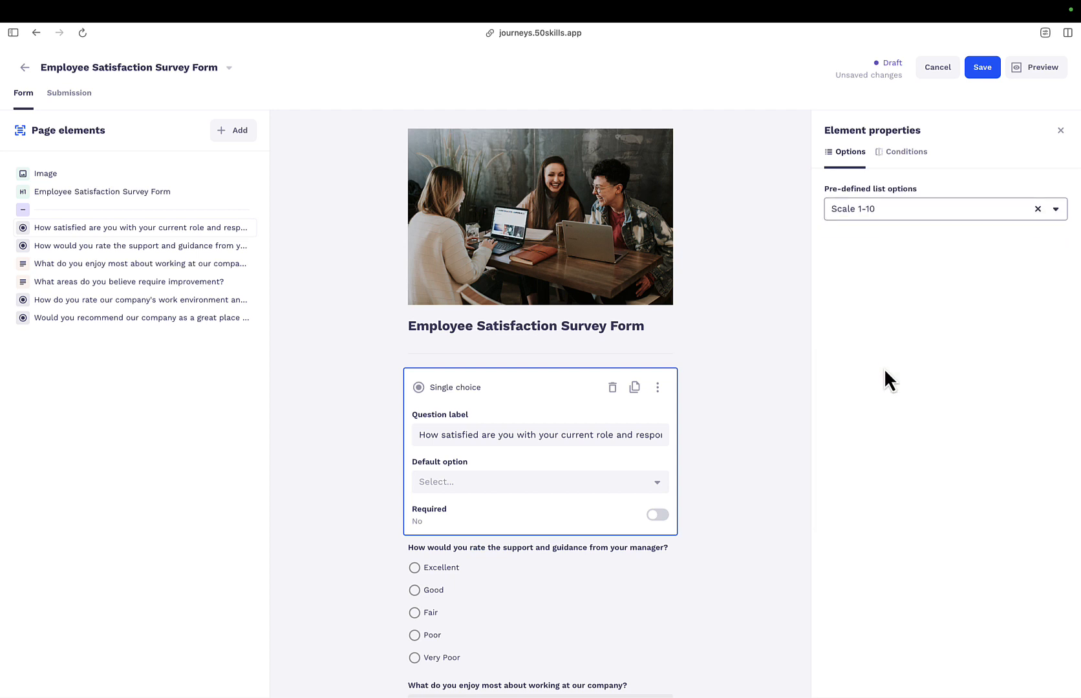
{"action": "left_click", "coordinate": [765, 318]}
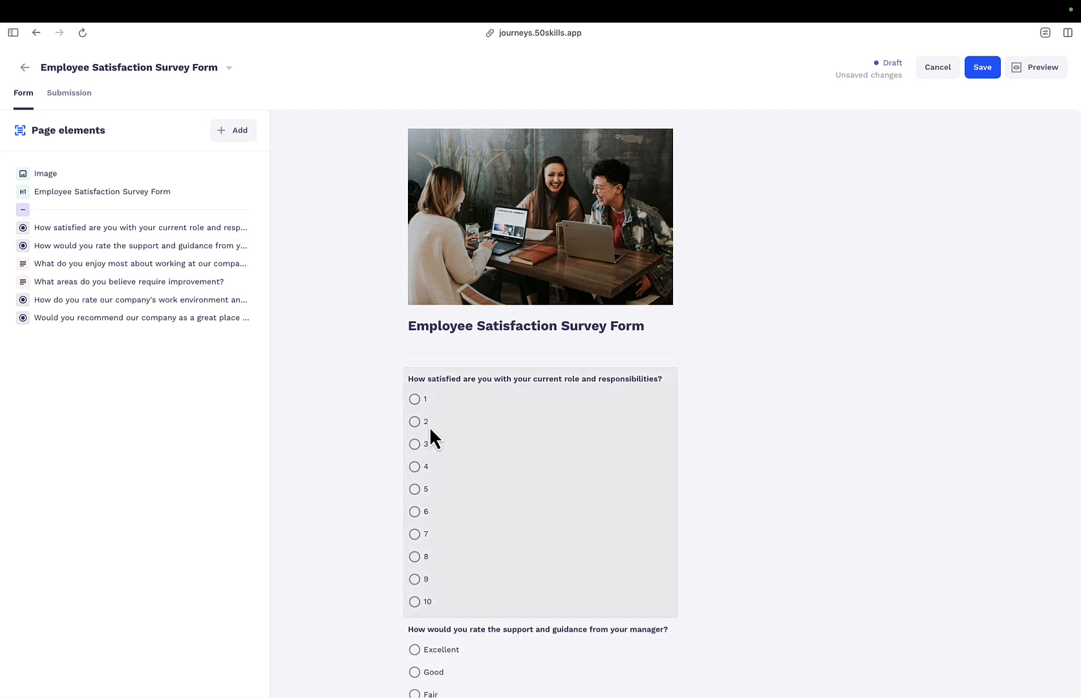
Set the current-role question's predefined list to Scale - Very Poor to excellent and close its properties
{"action": "left_click", "coordinate": [520, 426]}
{"action": "left_click", "coordinate": [948, 220]}
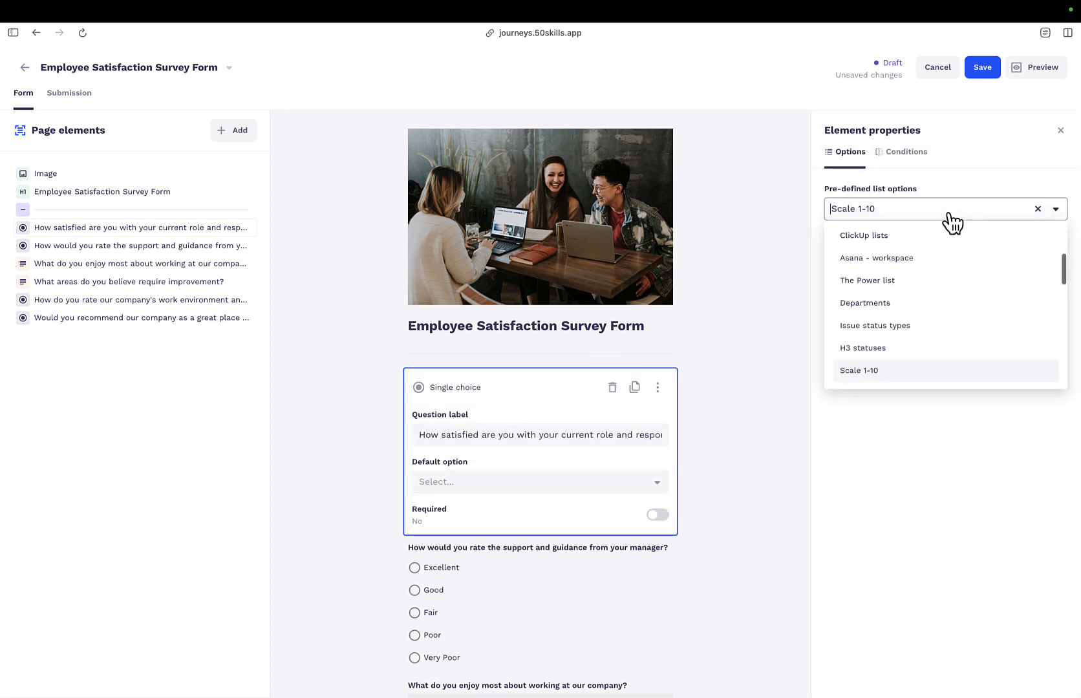
{"action": "type", "text": "scale"}
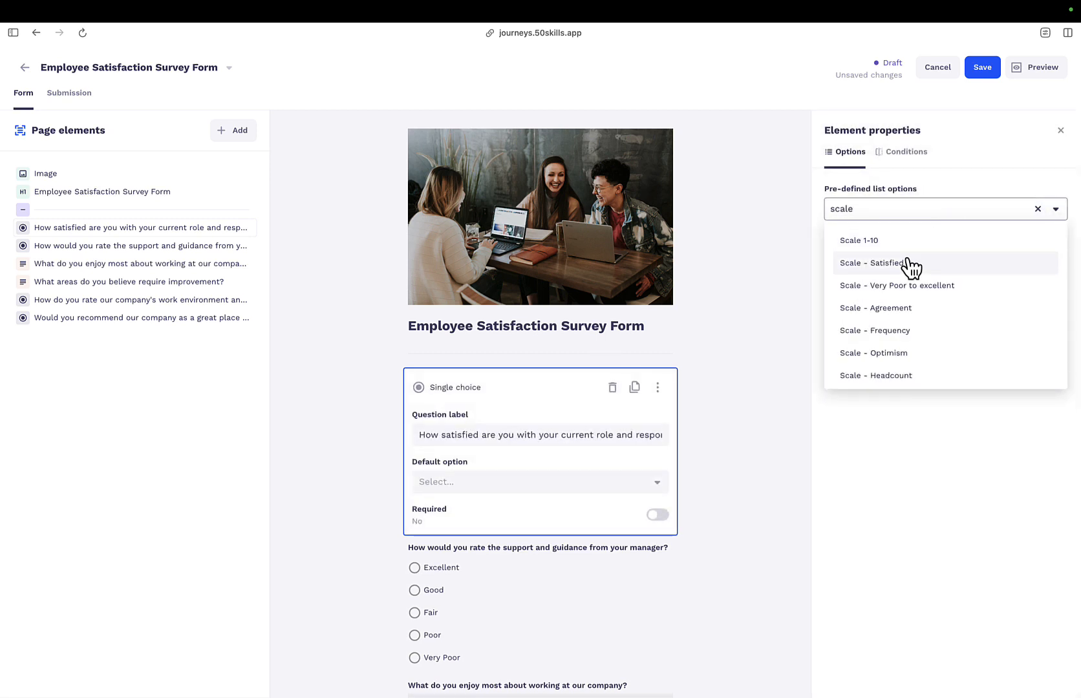
{"action": "left_click", "coordinate": [906, 261]}
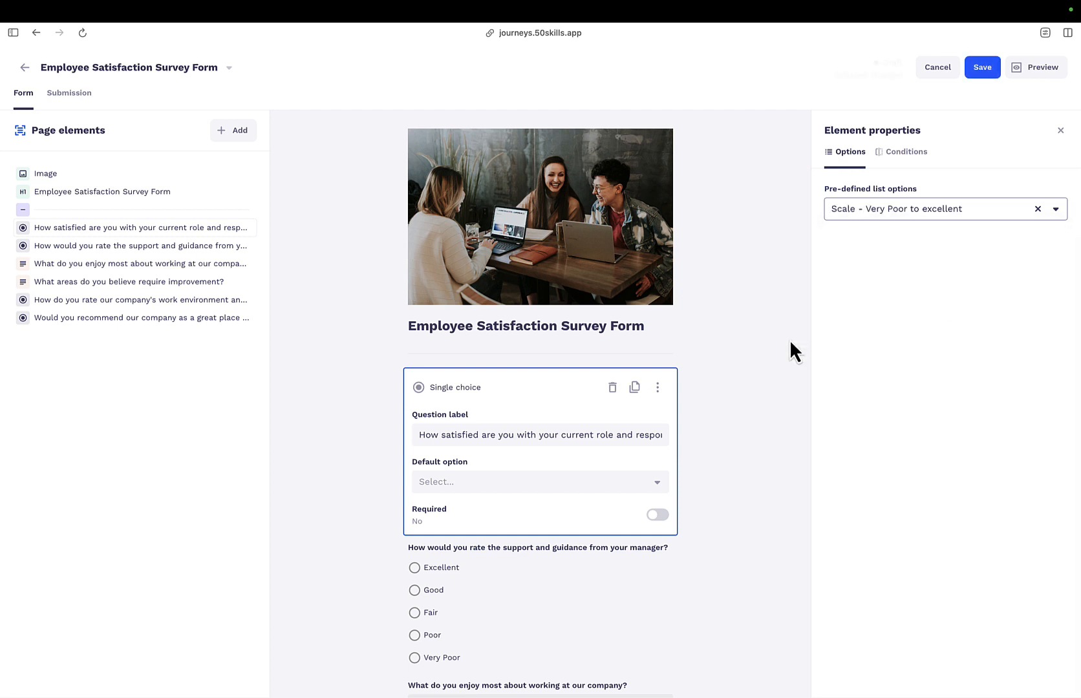
{"action": "left_click", "coordinate": [795, 395]}
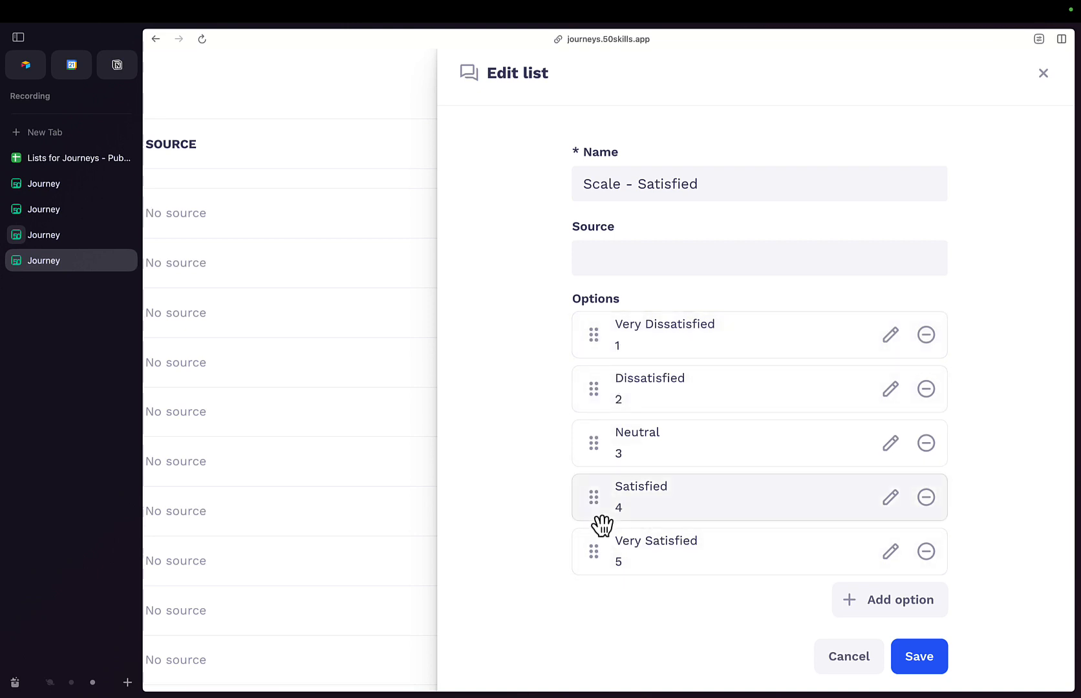
Reorder the options of the Scale - Satisfied list to run from Very Satisfied down to Very Dissatisfied
{"action": "left_click_drag", "start_coordinate": [600, 548], "coordinate": [596, 338]}
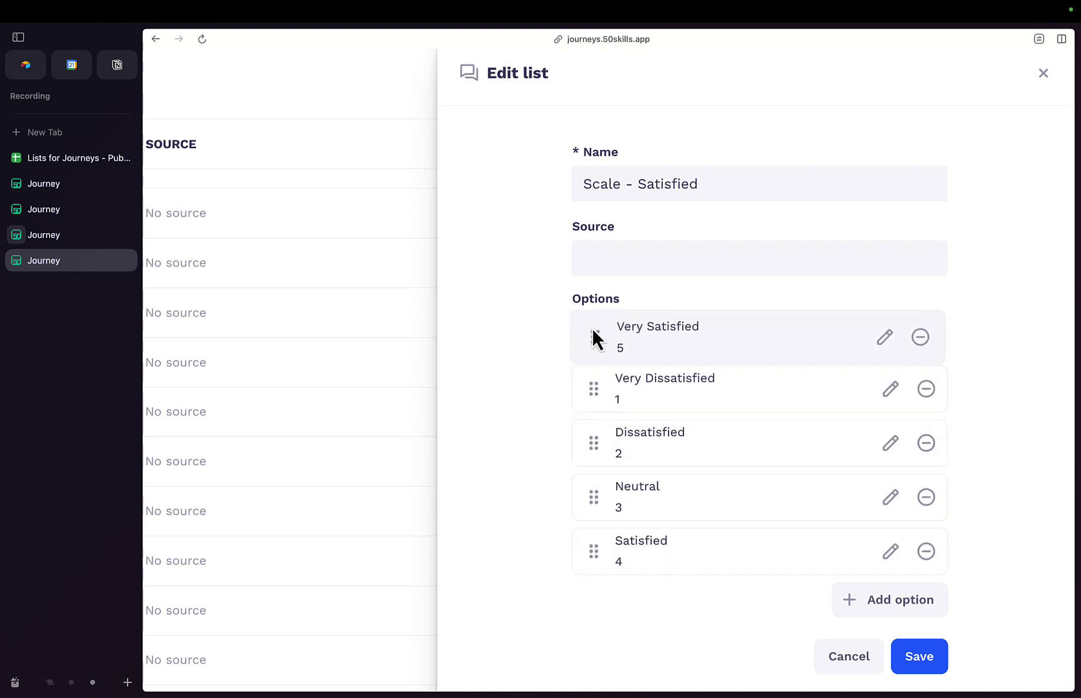
{"action": "left_click_drag", "start_coordinate": [598, 545], "coordinate": [607, 503]}
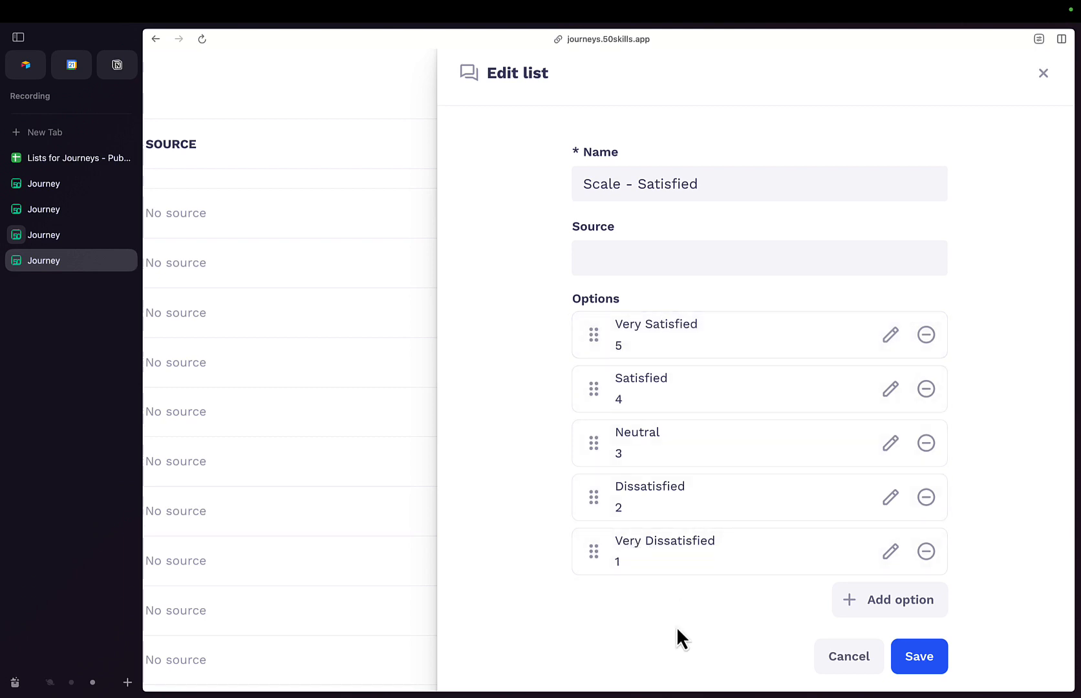
Open the Very Satisfied option of the Scale - Satisfied list for editing and clear its label and value
{"action": "left_click", "coordinate": [889, 335]}
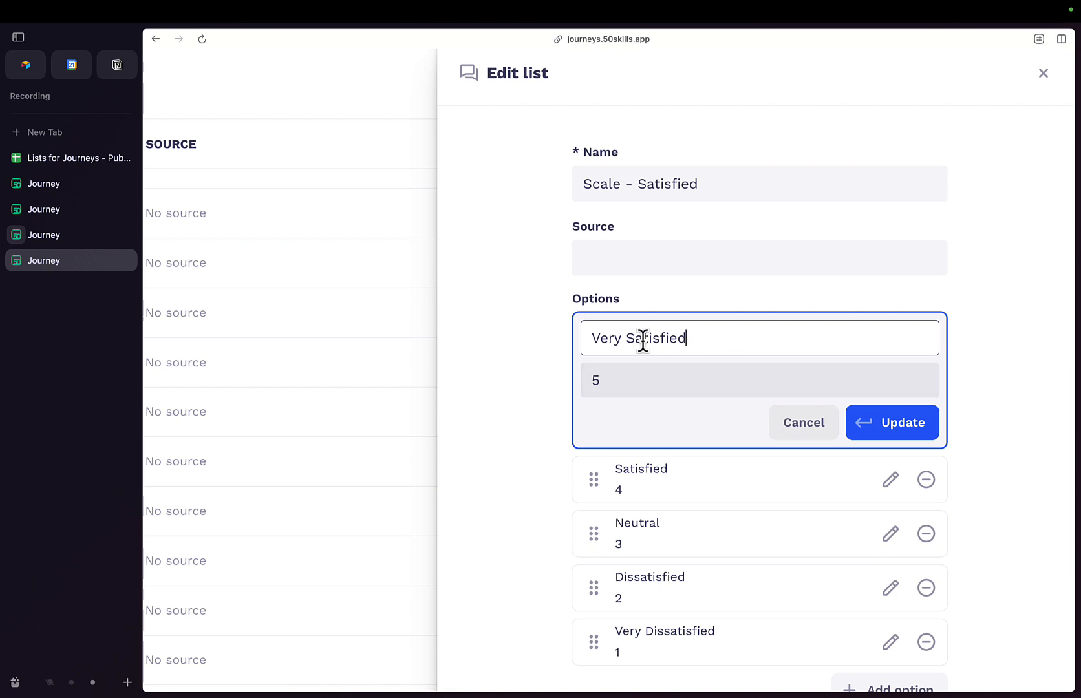
{"action": "left_click", "coordinate": [617, 379]}
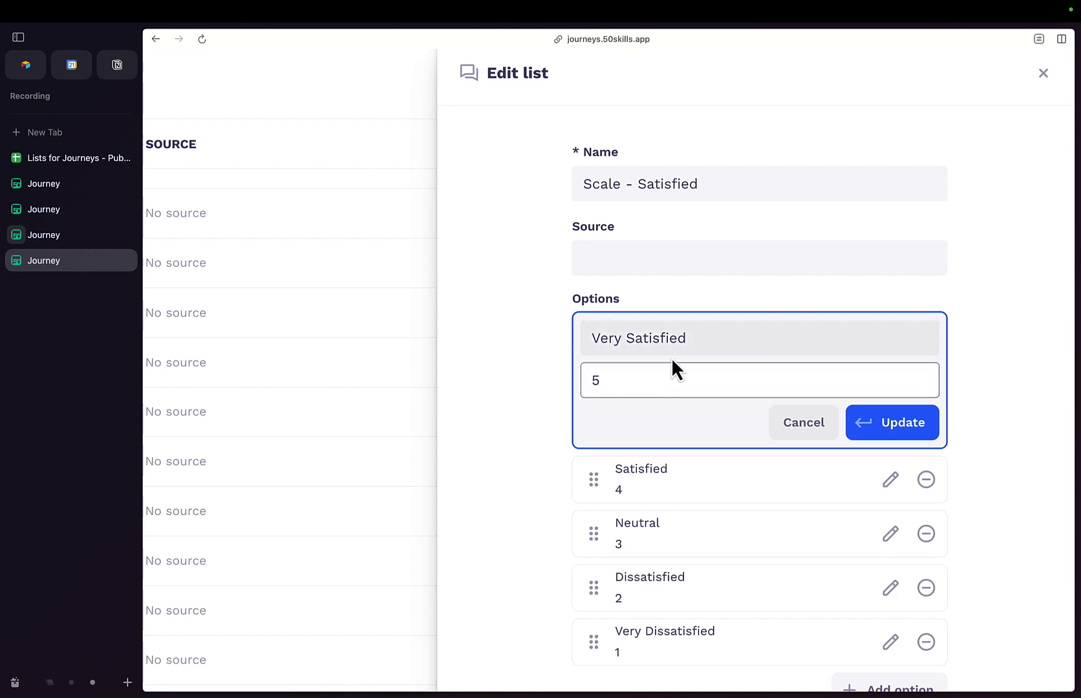
{"action": "left_click", "coordinate": [664, 337]}
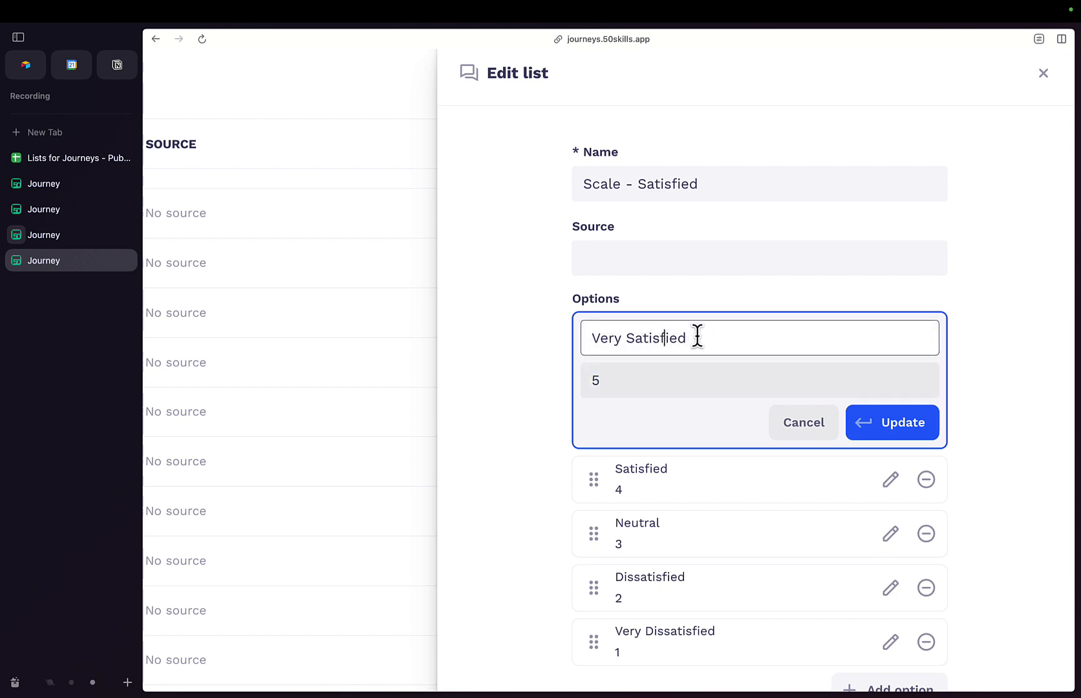
{"action": "left_click_drag", "start_coordinate": [697, 335], "coordinate": [510, 326]}
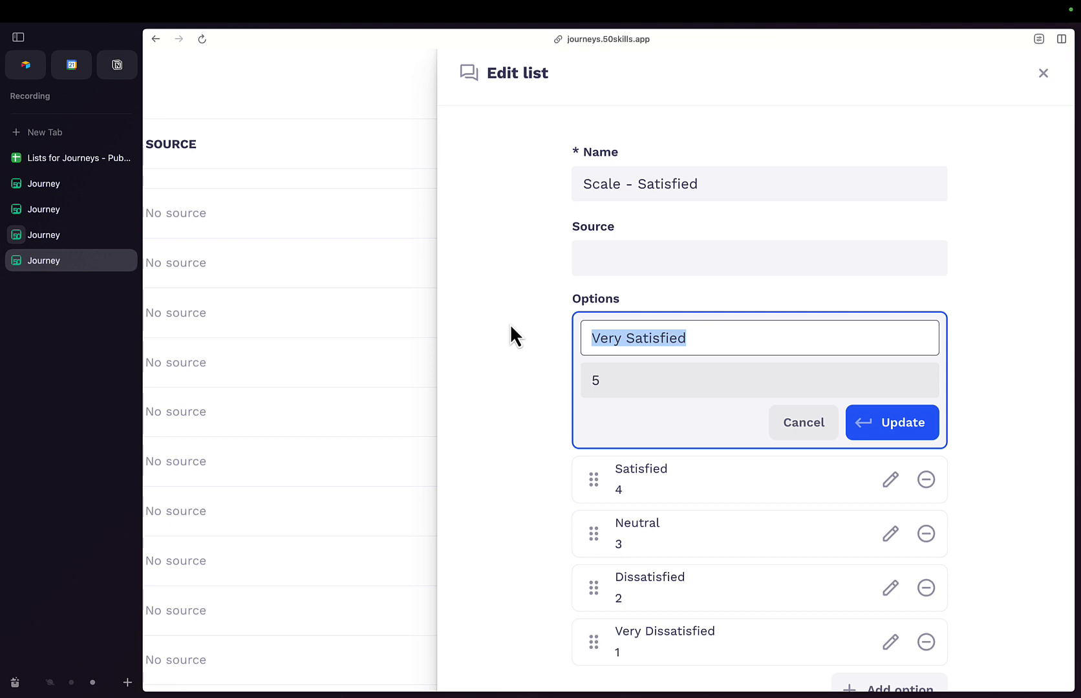
{"action": "key", "text": "BackSpace"}
{"action": "left_click", "coordinate": [622, 377]}
{"action": "key", "text": "BackSpace"}
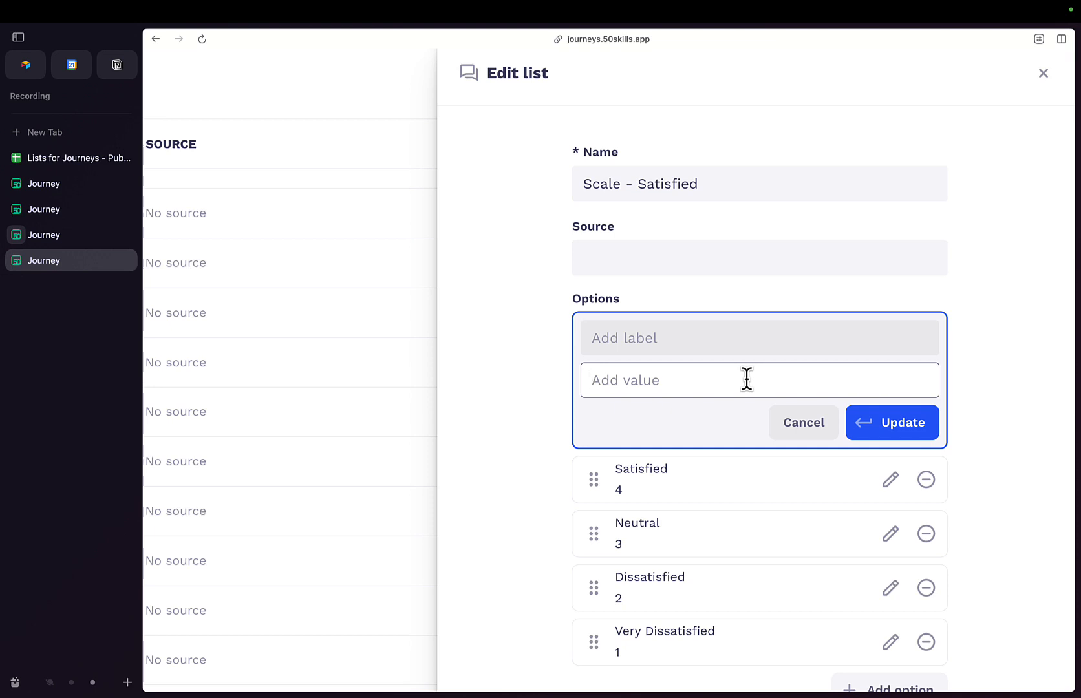
Switch to the Lists for Journeys - Public spreadsheet in Google Sheets
{"action": "left_click", "coordinate": [65, 158]}
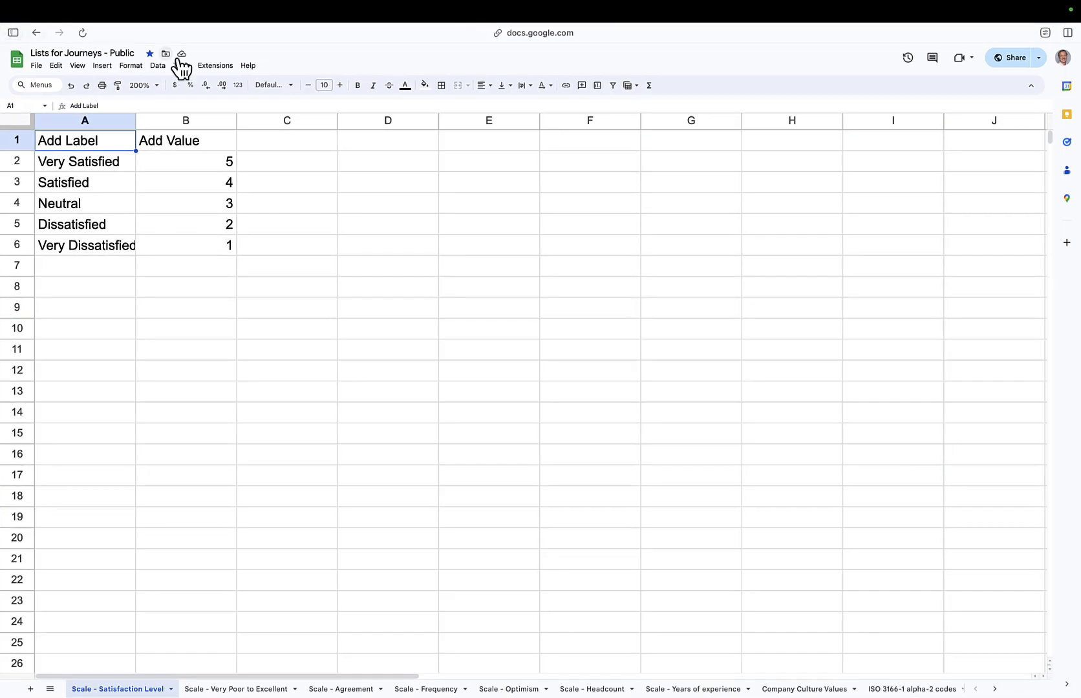
View the country codes and names in the ISO 3166-1 alpha-2 codes sheet
{"action": "left_click", "coordinate": [18, 36]}
{"action": "left_click", "coordinate": [892, 689]}
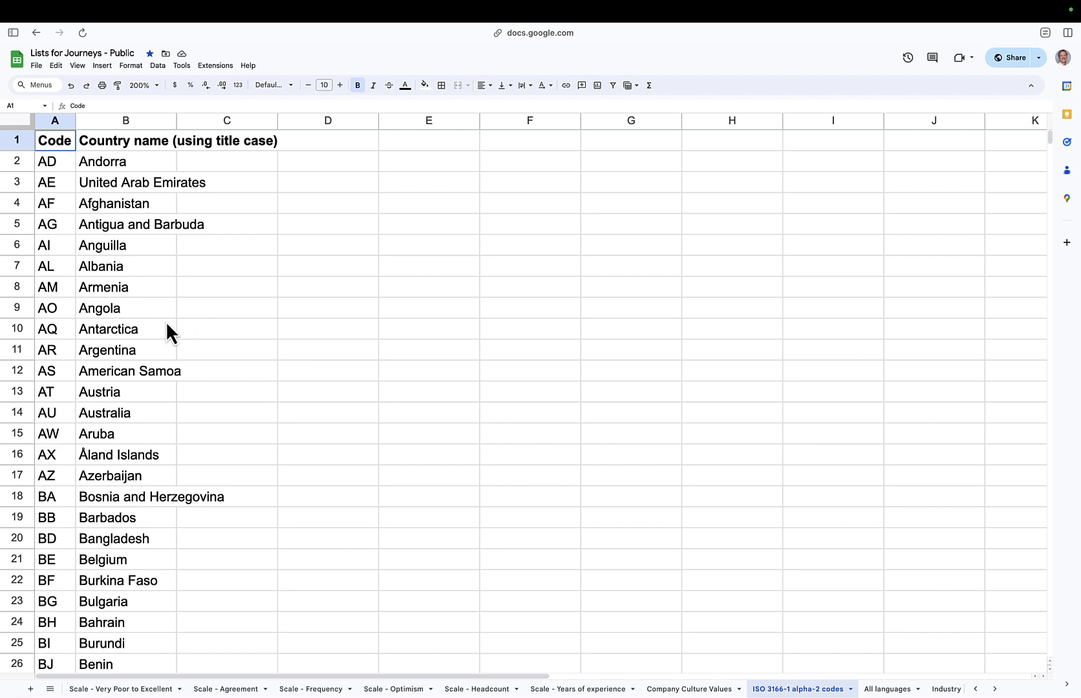
{"action": "left_click", "coordinate": [298, 351]}
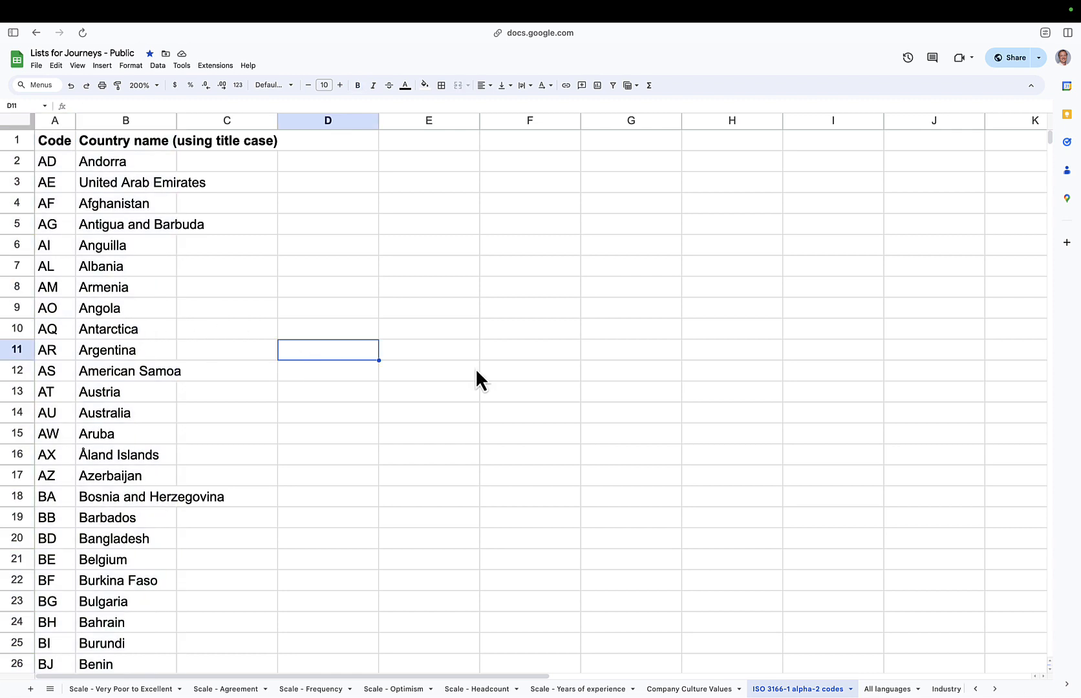
Browse the language names and codes far down the All languages sheet
{"action": "left_click", "coordinate": [889, 689]}
{"action": "scroll", "coordinate": [252, 334], "scroll_direction": "down", "scroll_amount": 20}
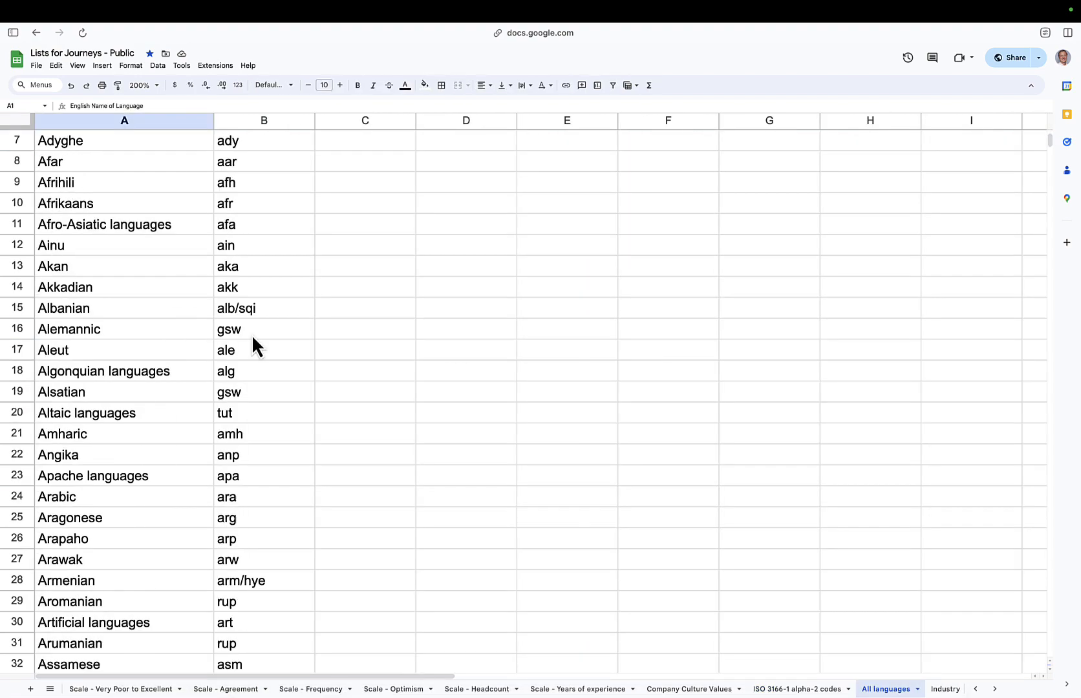
{"action": "scroll", "coordinate": [251, 335], "scroll_direction": "down", "scroll_amount": 20}
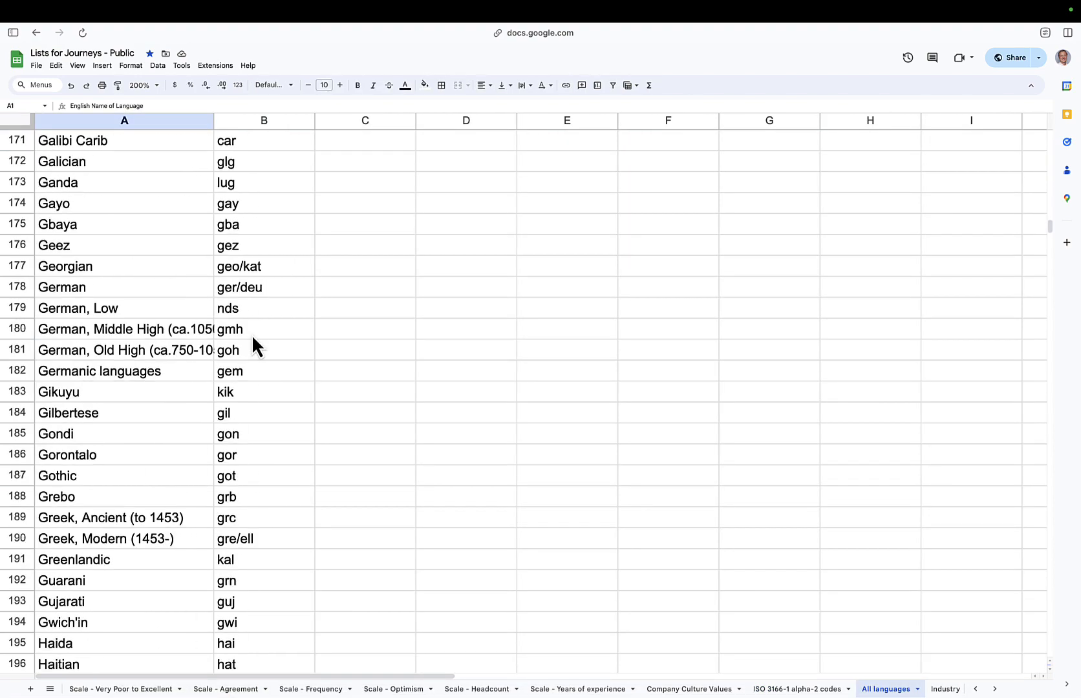
{"action": "scroll", "coordinate": [252, 334], "scroll_direction": "down", "scroll_amount": 20}
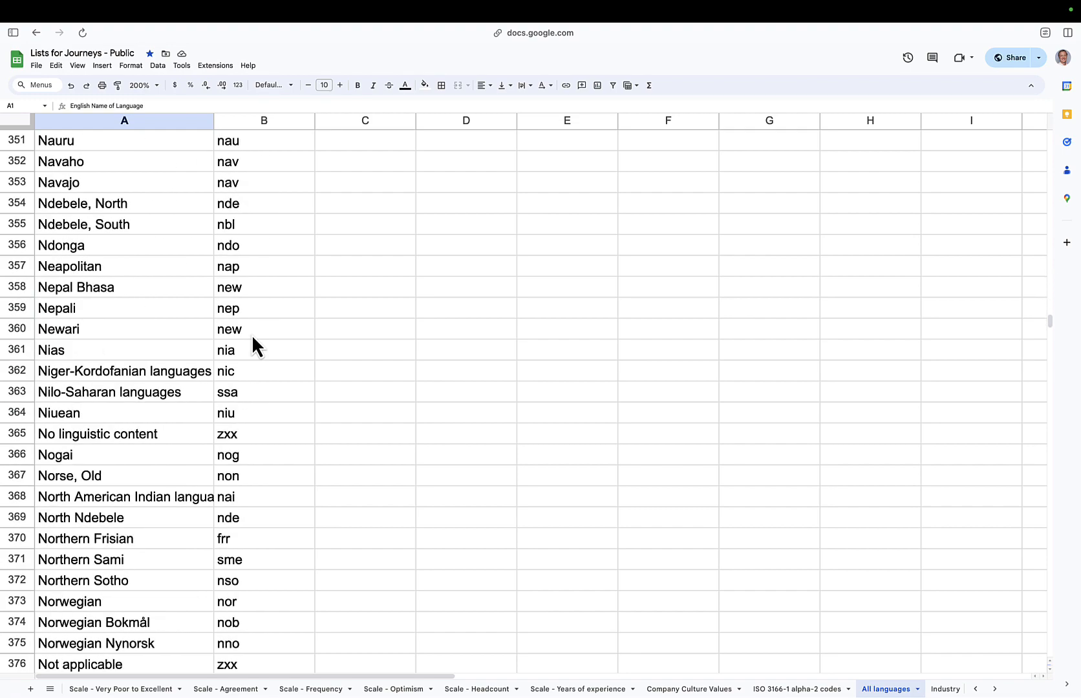
{"action": "scroll", "coordinate": [251, 333], "scroll_direction": "down", "scroll_amount": 5}
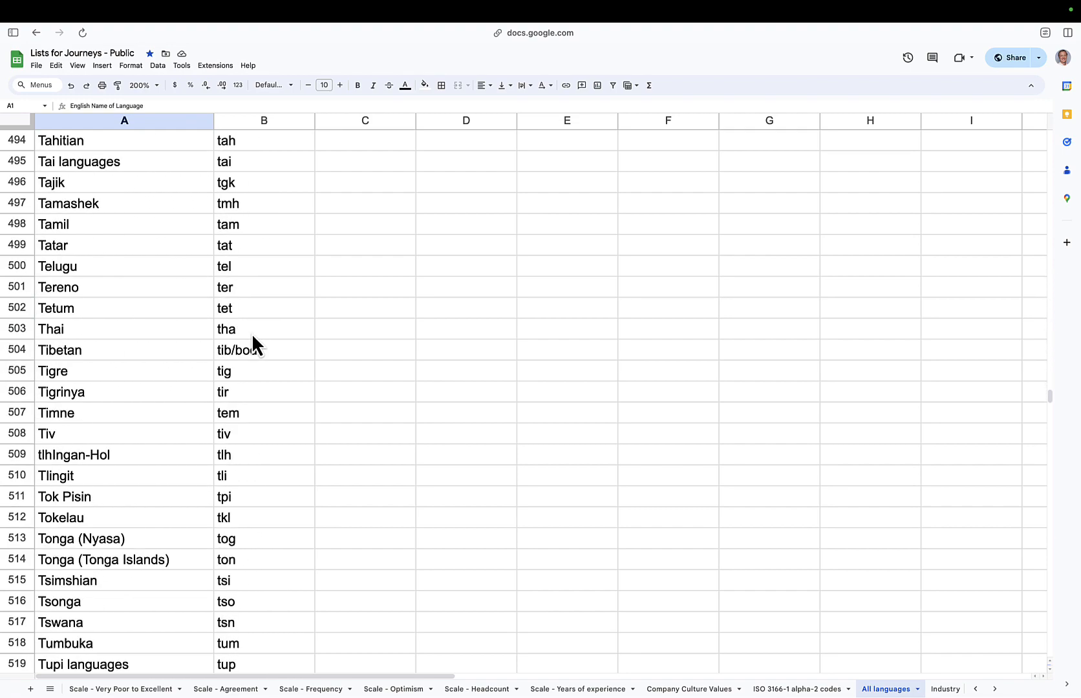
Open the Language simple sheet and highlight its language rows from Arabic to Czech, plus the Other row
{"action": "scroll", "coordinate": [915, 690], "scroll_direction": "right", "scroll_amount": 2}
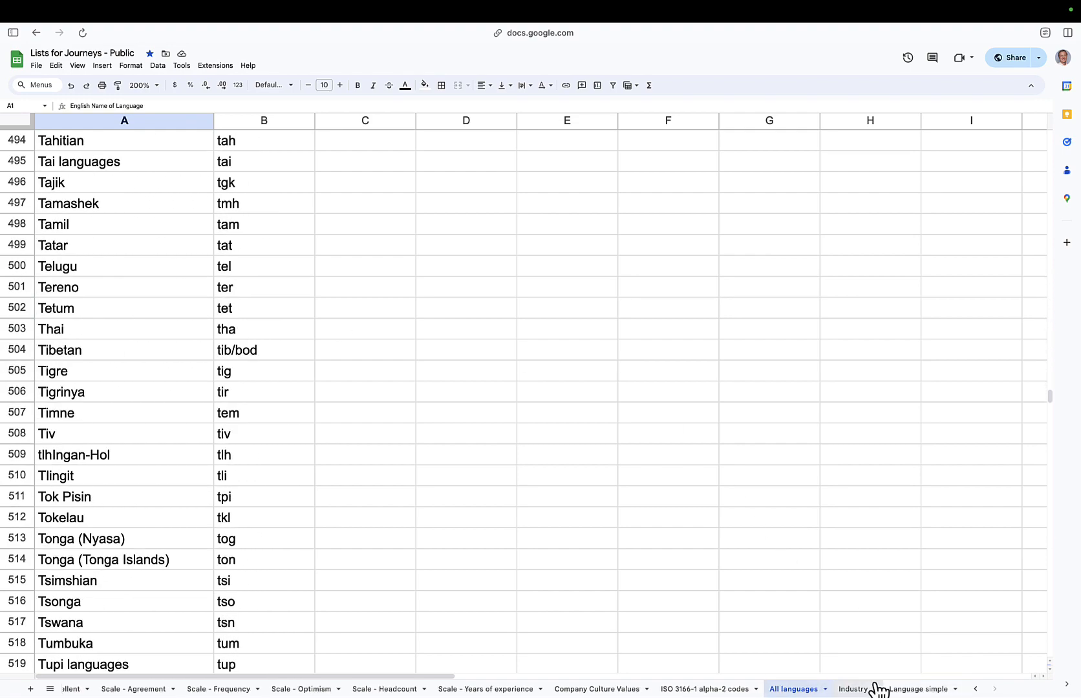
{"action": "left_click", "coordinate": [921, 689]}
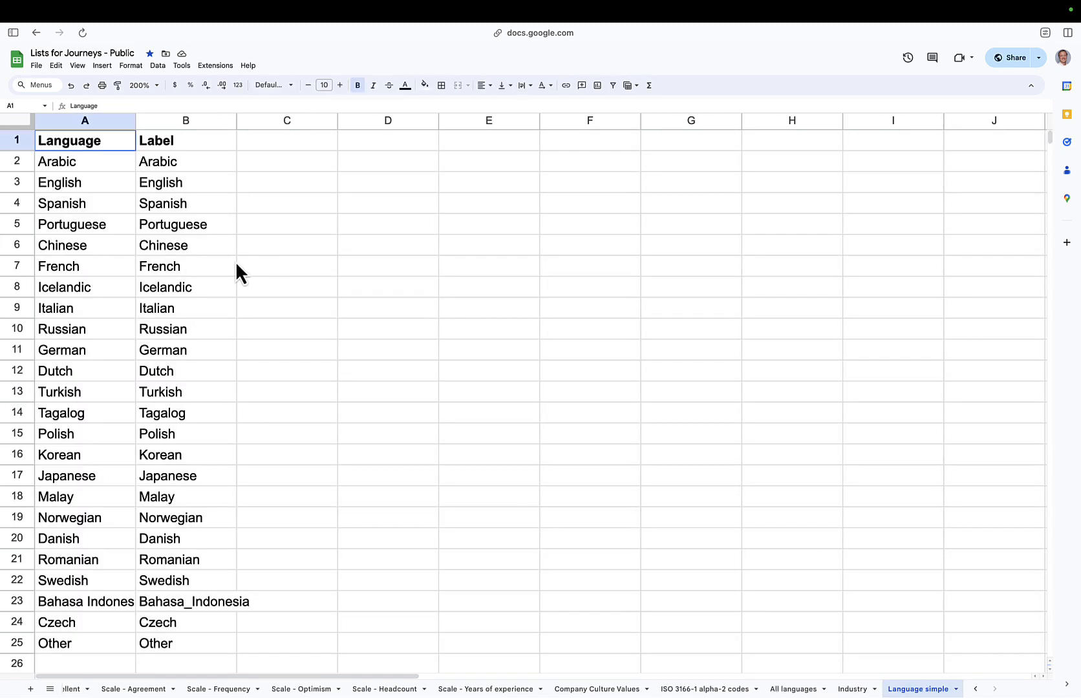
{"action": "left_click_drag", "start_coordinate": [164, 611], "coordinate": [47, 169]}
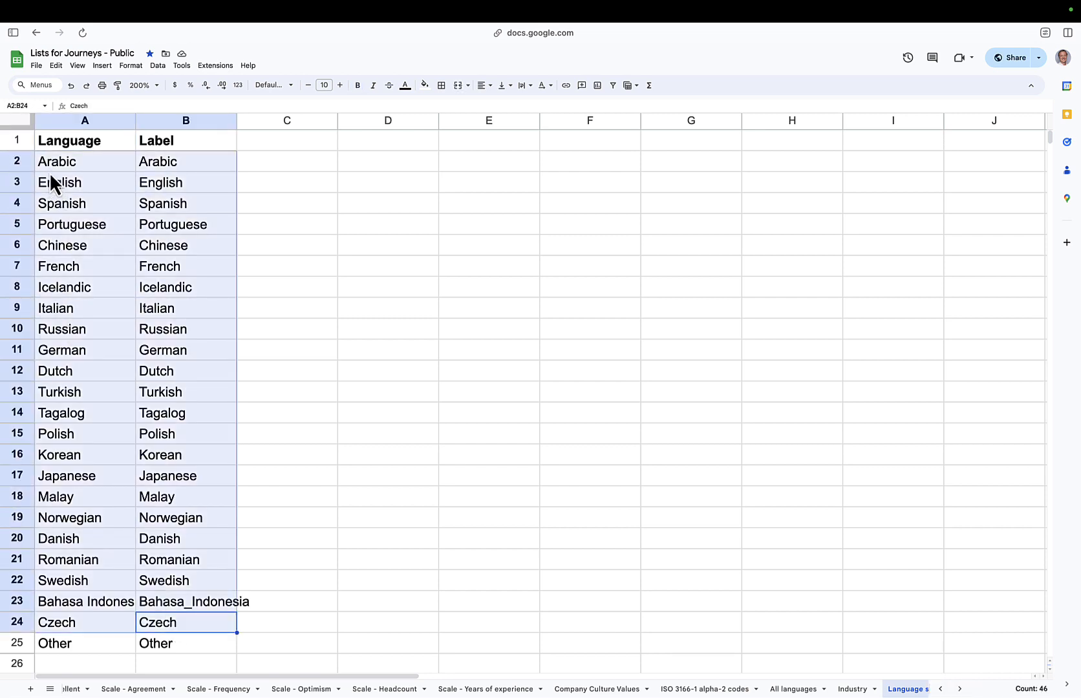
{"action": "left_click_drag", "start_coordinate": [65, 641], "coordinate": [175, 643]}
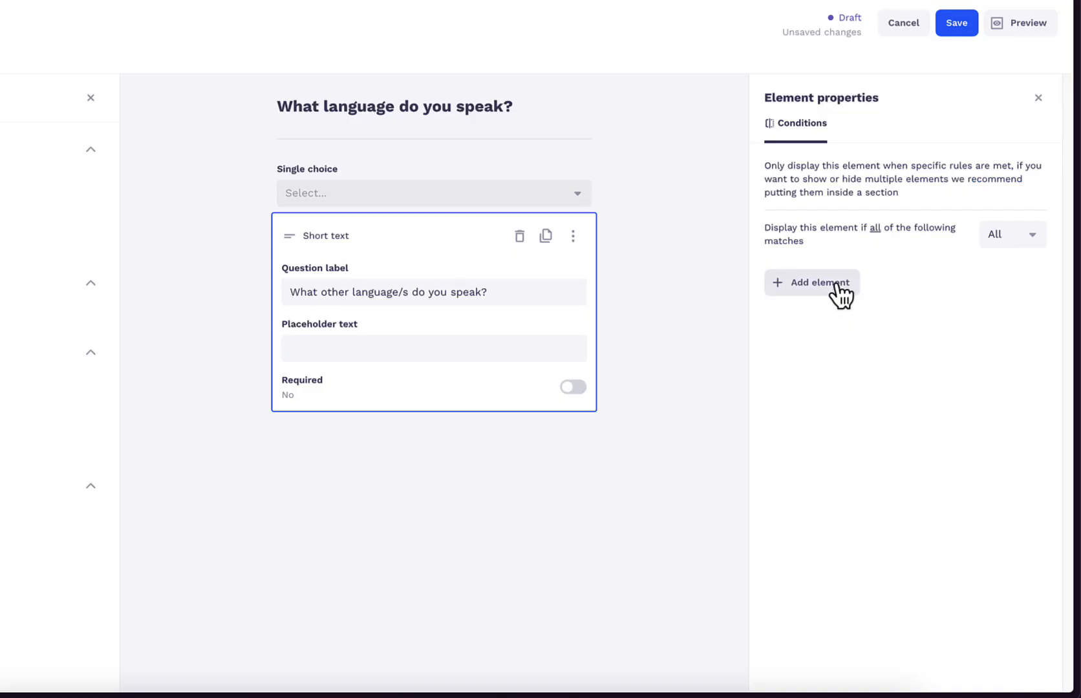
Add a display condition to the "What other language/s do you speak?" question: Single choice Is Other
{"action": "left_click", "coordinate": [830, 285]}
{"action": "left_click", "coordinate": [828, 319]}
{"action": "left_click", "coordinate": [827, 367]}
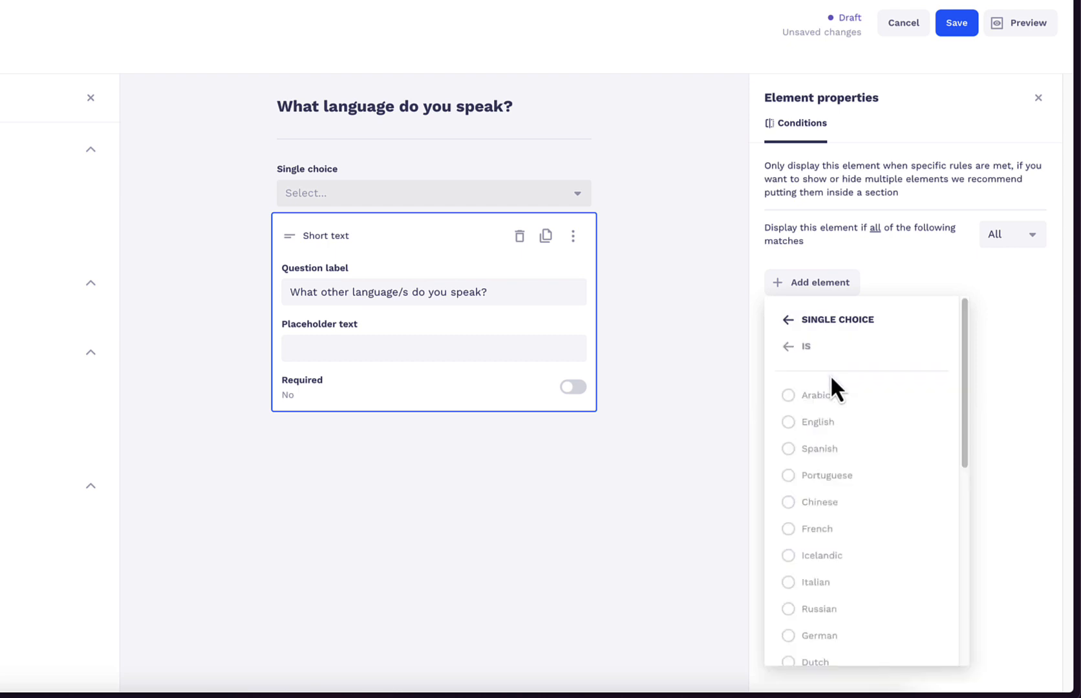
{"action": "scroll", "coordinate": [833, 420], "scroll_direction": "down", "scroll_amount": 5}
{"action": "left_click", "coordinate": [829, 598]}
{"action": "left_click", "coordinate": [923, 647]}
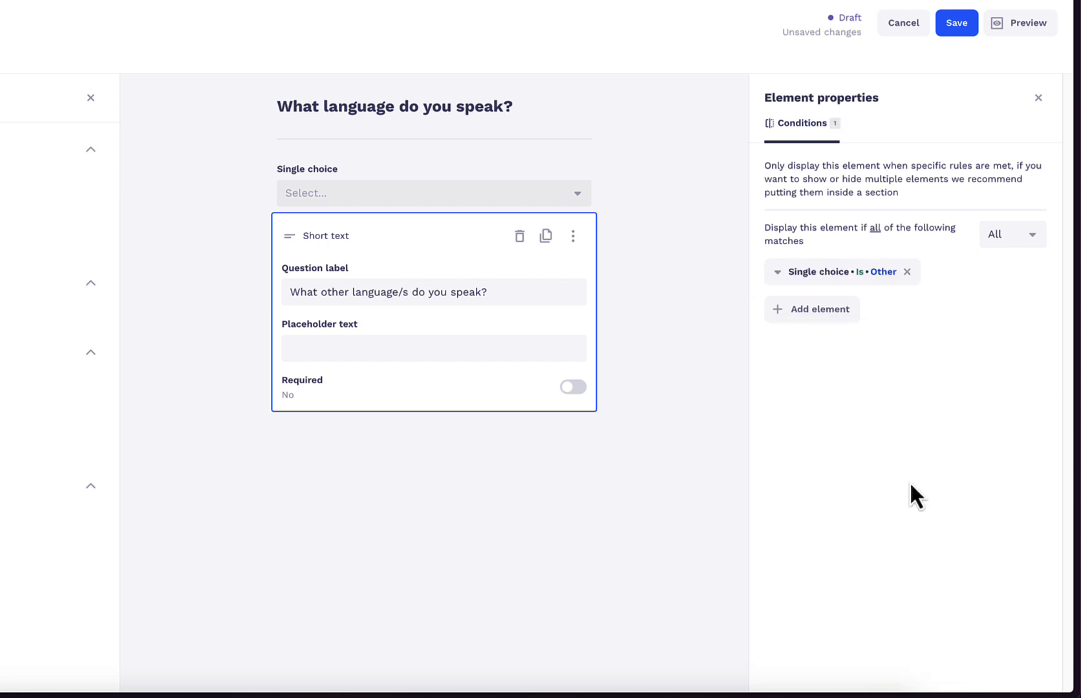
Preview the form in the tablet layout and try listed answers for the language question, including Chinese
{"action": "left_click", "coordinate": [1006, 27]}
{"action": "left_click", "coordinate": [888, 29]}
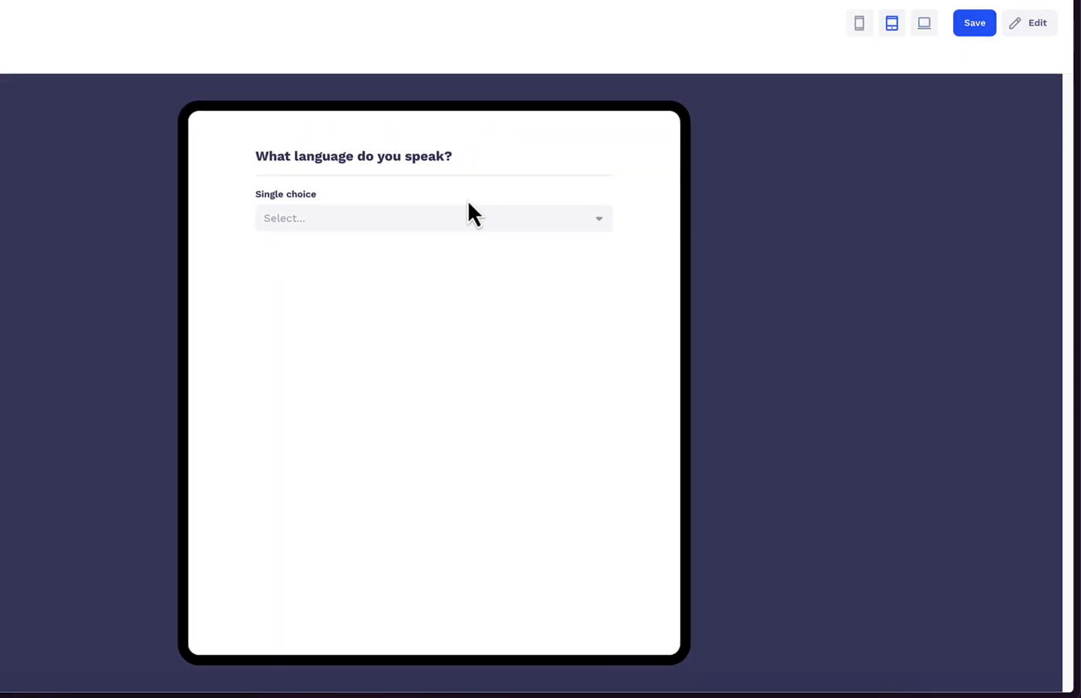
{"action": "left_click", "coordinate": [455, 217]}
{"action": "left_click", "coordinate": [429, 258]}
{"action": "left_click", "coordinate": [400, 221]}
{"action": "left_click", "coordinate": [396, 359]}
Choose Other for the language question in the preview, answer the follow-up question with "Hindu", and save the form
{"action": "left_click", "coordinate": [396, 223]}
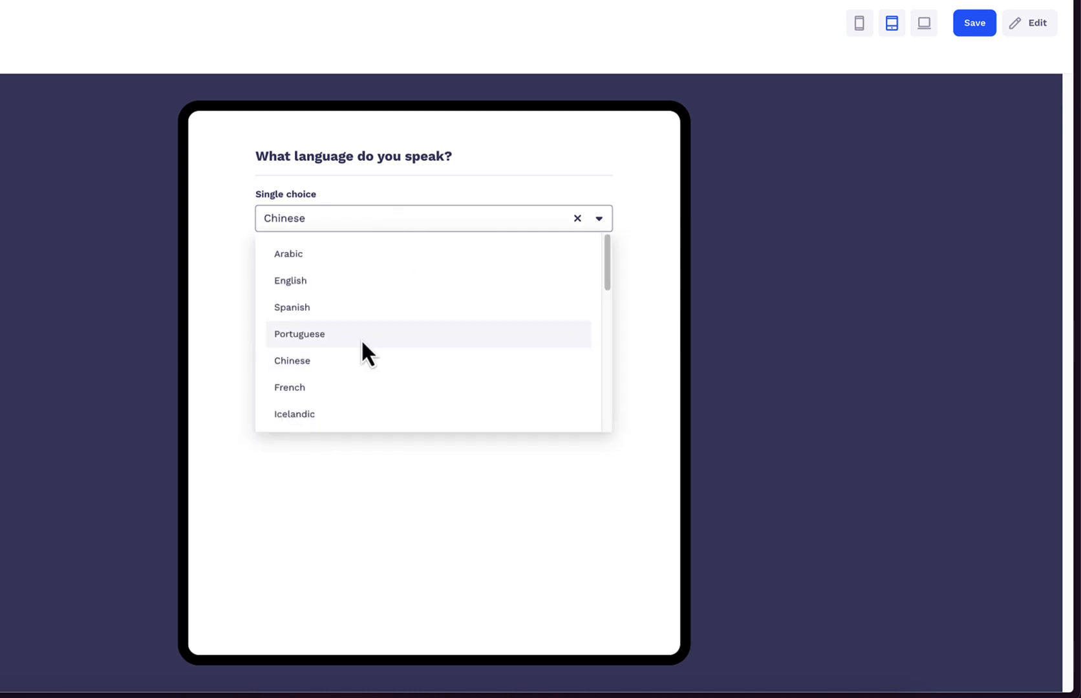
{"action": "scroll", "coordinate": [358, 388], "scroll_direction": "down", "scroll_amount": 5}
{"action": "left_click", "coordinate": [355, 413]}
{"action": "left_click", "coordinate": [360, 280]}
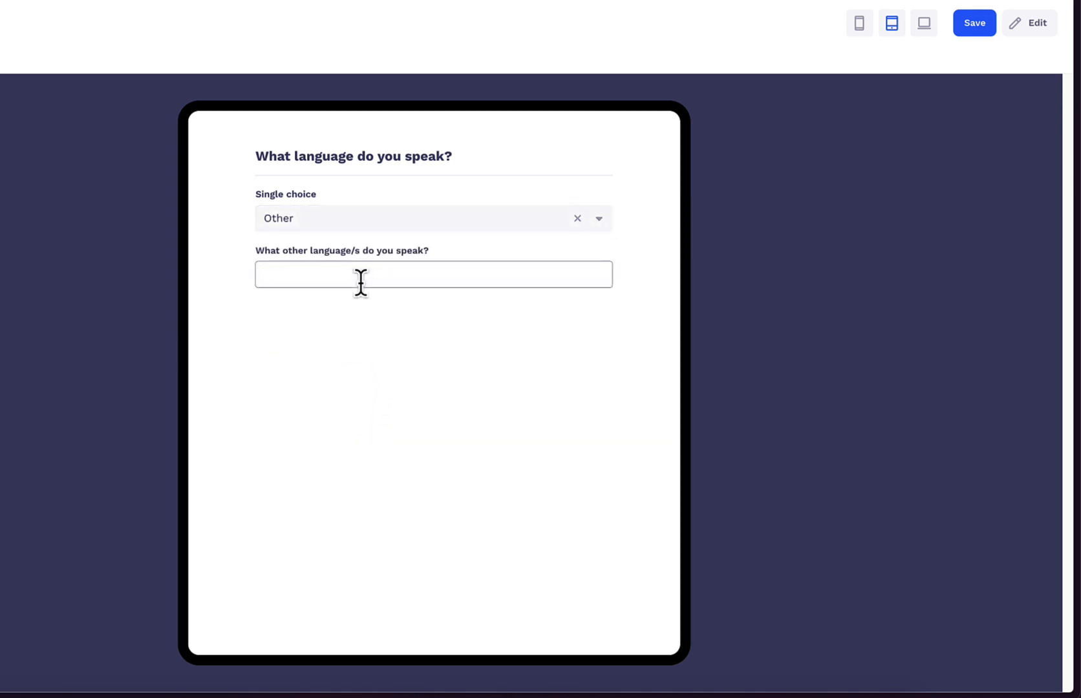
{"action": "type", "text": "Hindu..."}
{"action": "left_click", "coordinate": [973, 25]}
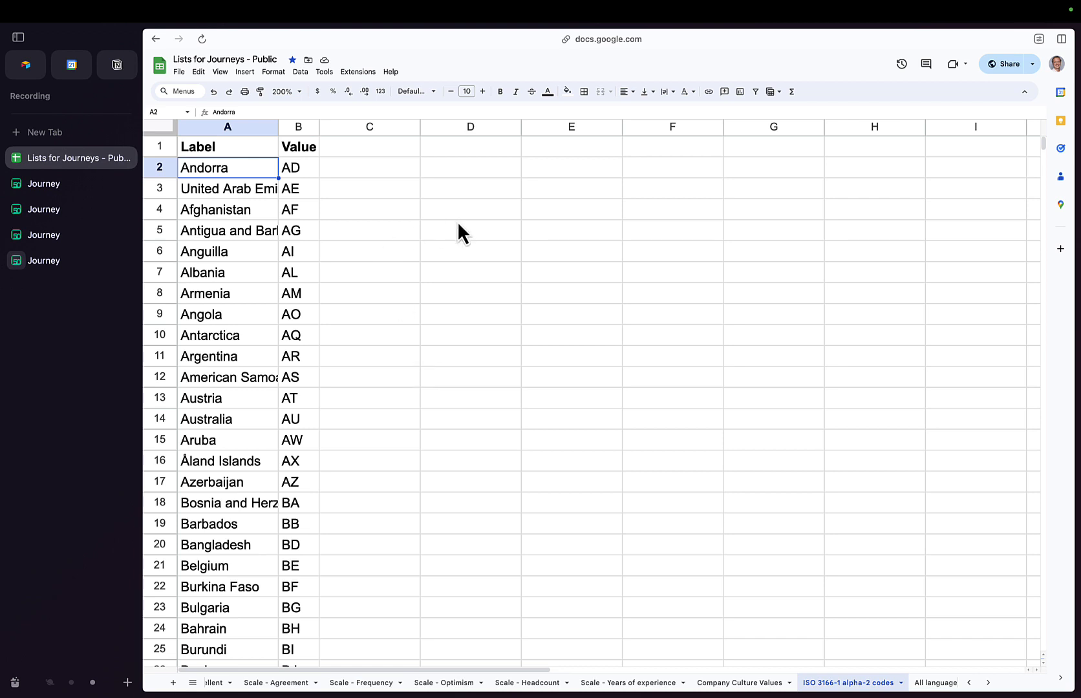
View the Scale - Frequency, Scale - Optimism and Scale - Headcount sheets in the Lists for Journeys spreadsheet
{"action": "left_click", "coordinate": [362, 683]}
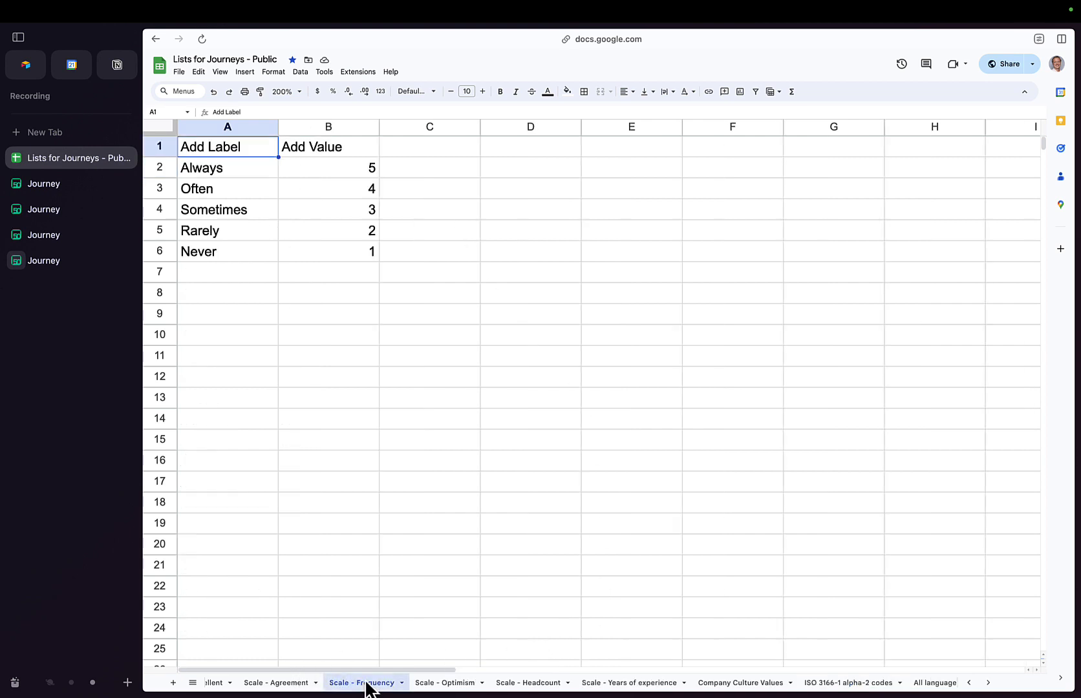
{"action": "left_click", "coordinate": [450, 685]}
{"action": "left_click", "coordinate": [534, 684]}
Examine the Label and Value columns of the ISO 3166-1 alpha-2 codes sheet, including the Andorra row
{"action": "left_click", "coordinate": [837, 683]}
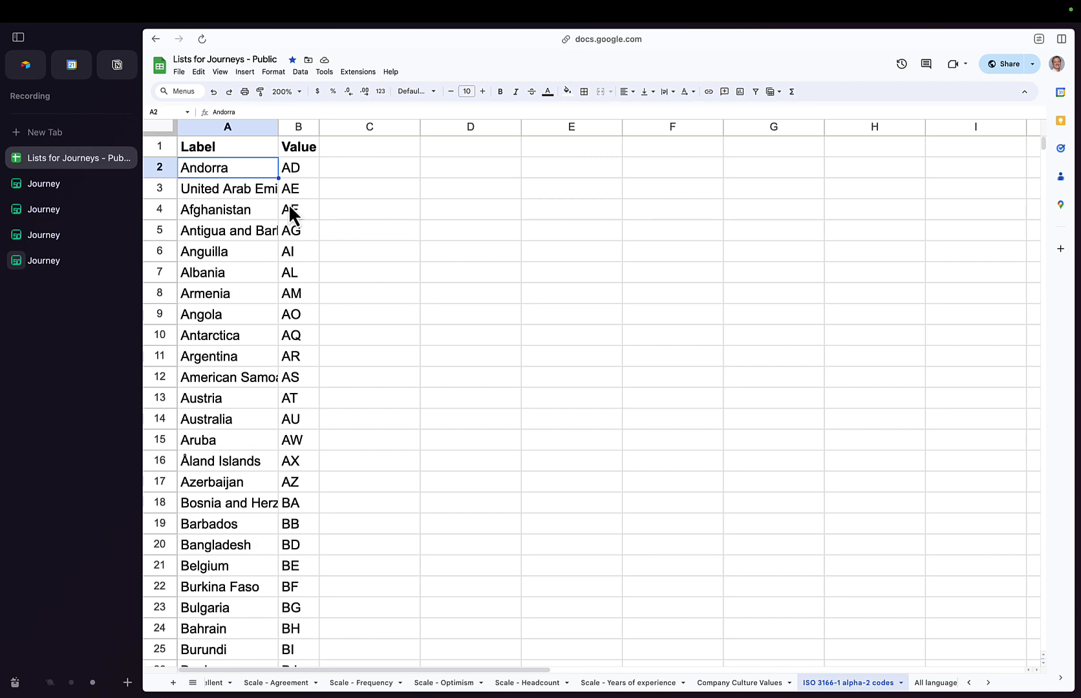
{"action": "left_click", "coordinate": [231, 128]}
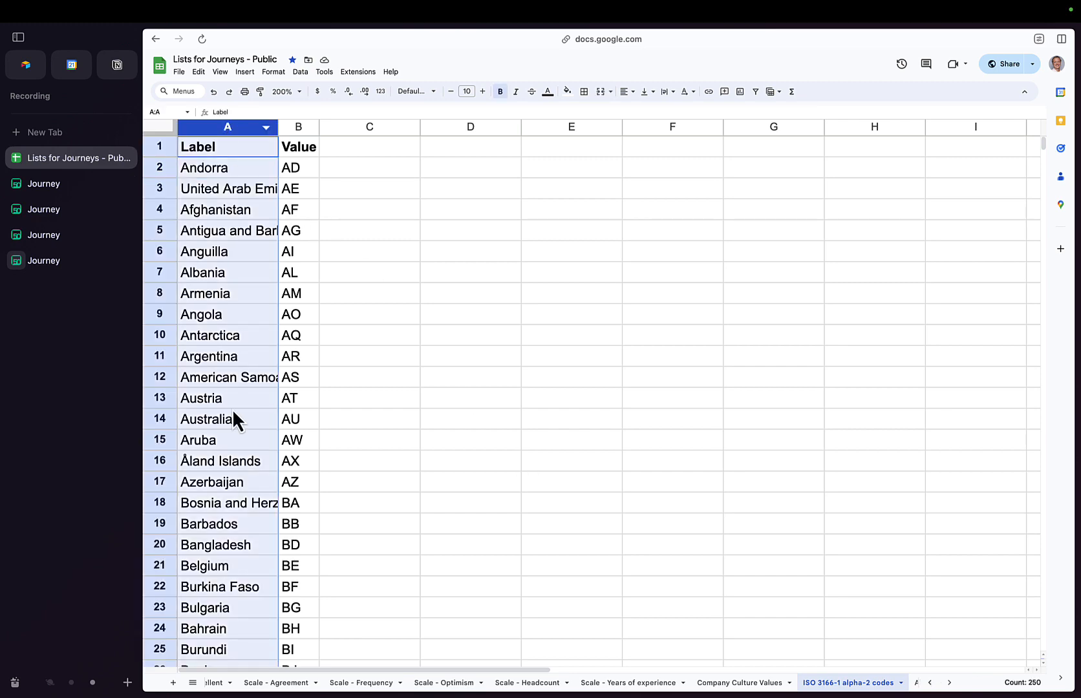
{"action": "scroll", "coordinate": [234, 413], "scroll_direction": "down", "scroll_amount": 20}
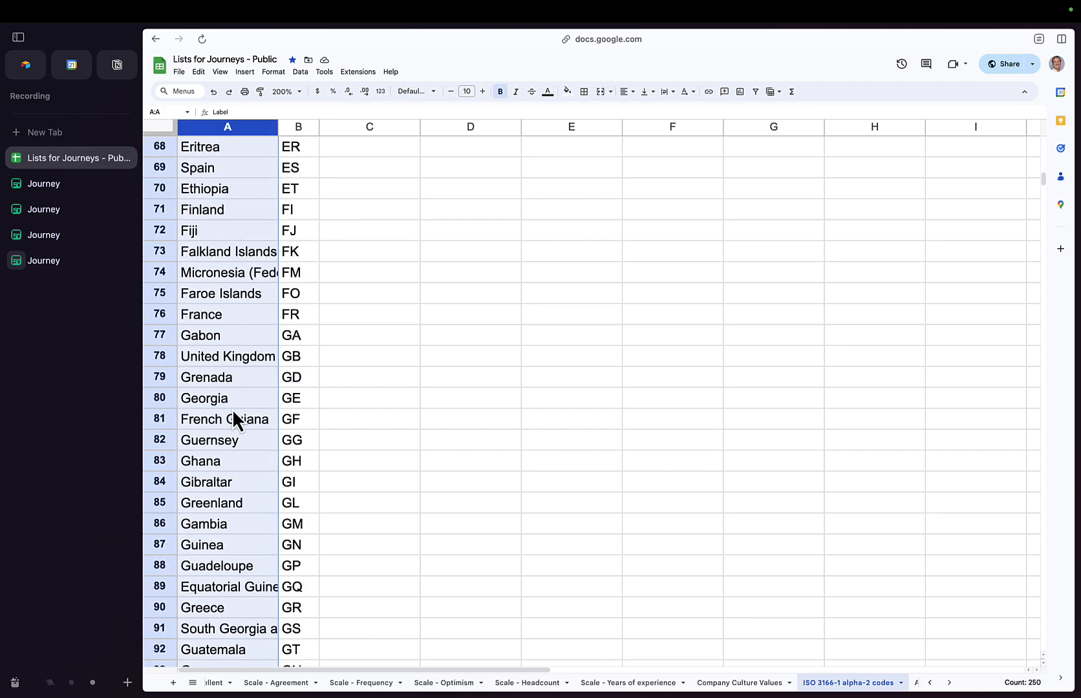
{"action": "scroll", "coordinate": [232, 409], "scroll_direction": "down", "scroll_amount": 4}
{"action": "scroll", "coordinate": [232, 409], "scroll_direction": "up", "scroll_amount": 20}
{"action": "left_click", "coordinate": [353, 294]}
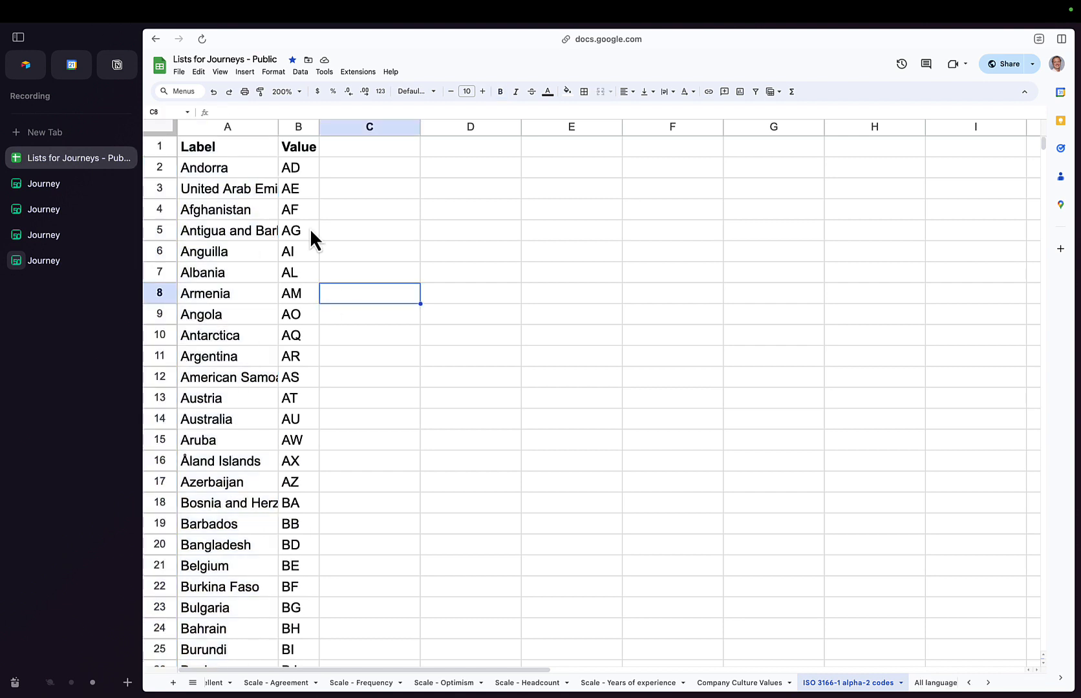
{"action": "left_click", "coordinate": [289, 175]}
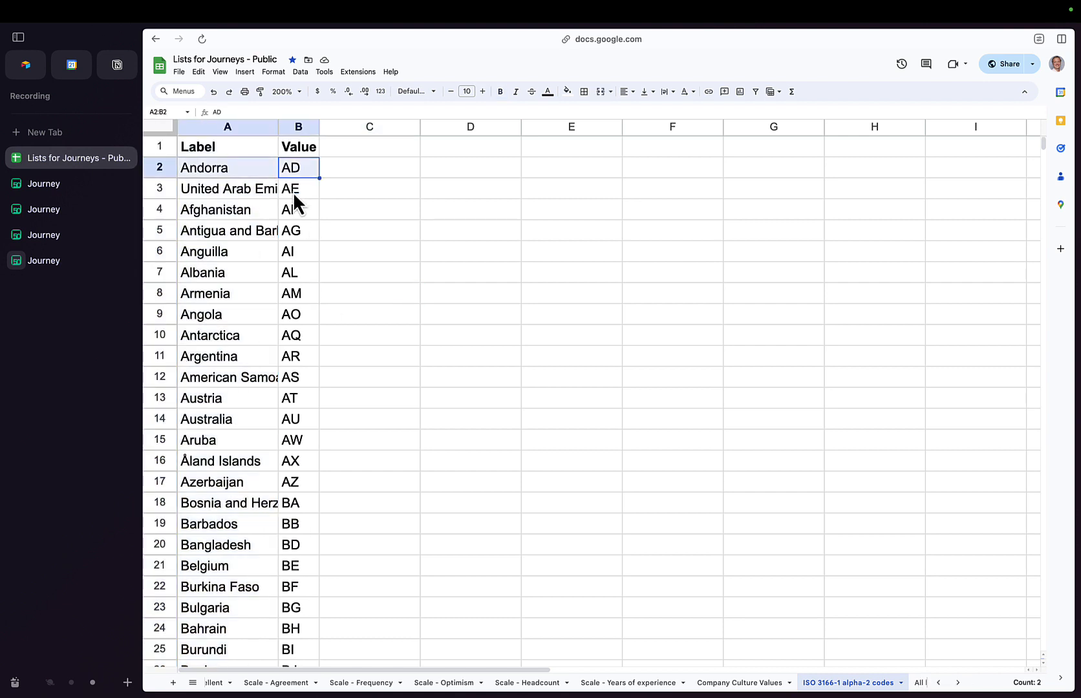
{"action": "left_click", "coordinate": [292, 192]}
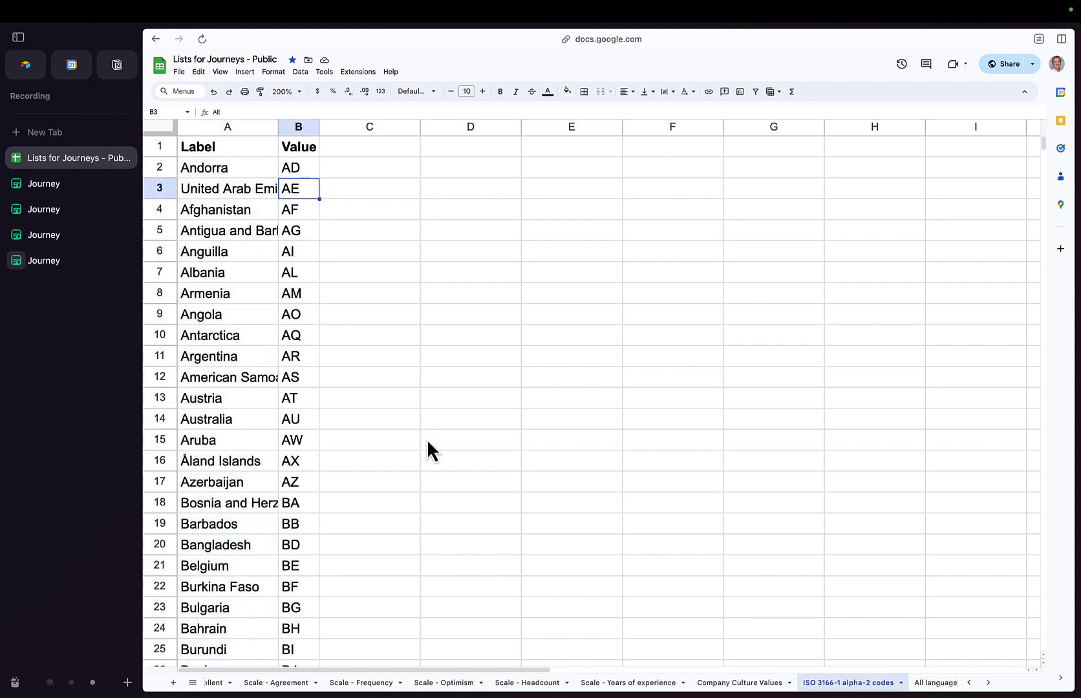
{"action": "left_click", "coordinate": [413, 423]}
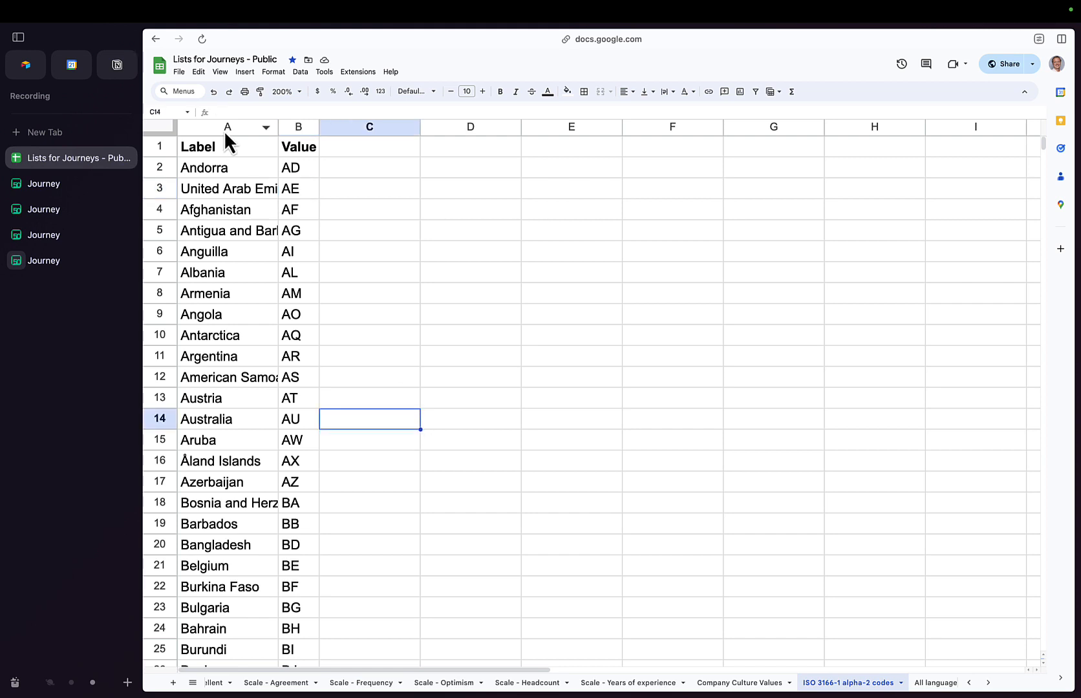
Download the ISO 3166-1 alpha-2 codes sheet as a comma-separated values (.csv) file
{"action": "left_click", "coordinate": [180, 73]}
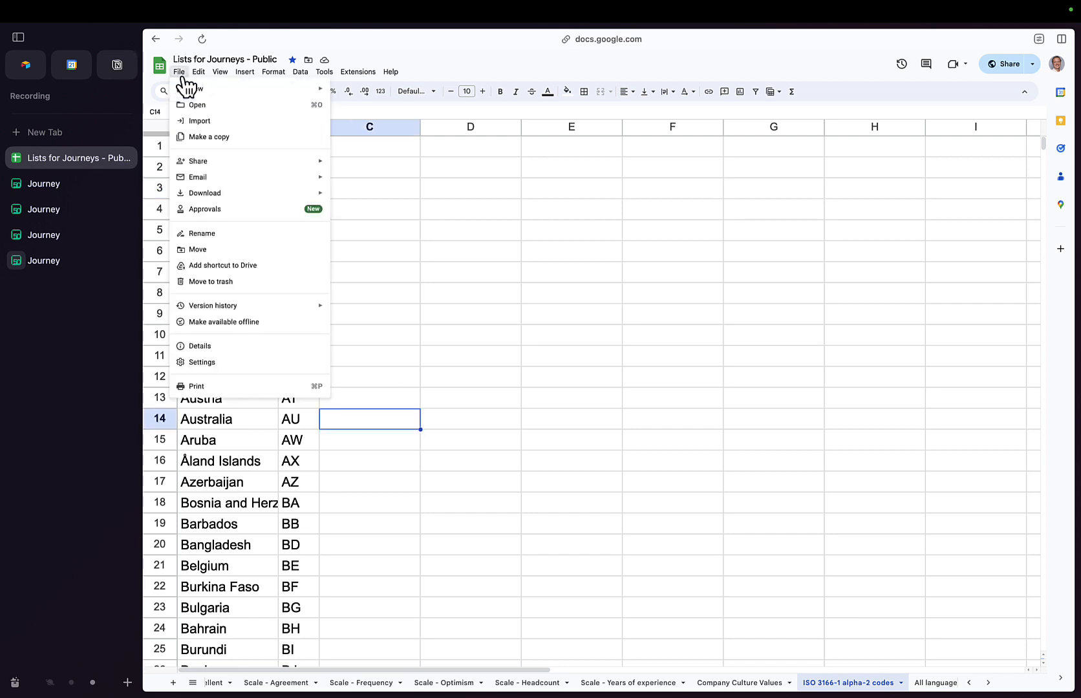
{"action": "mouse_move", "coordinate": [220, 194]}
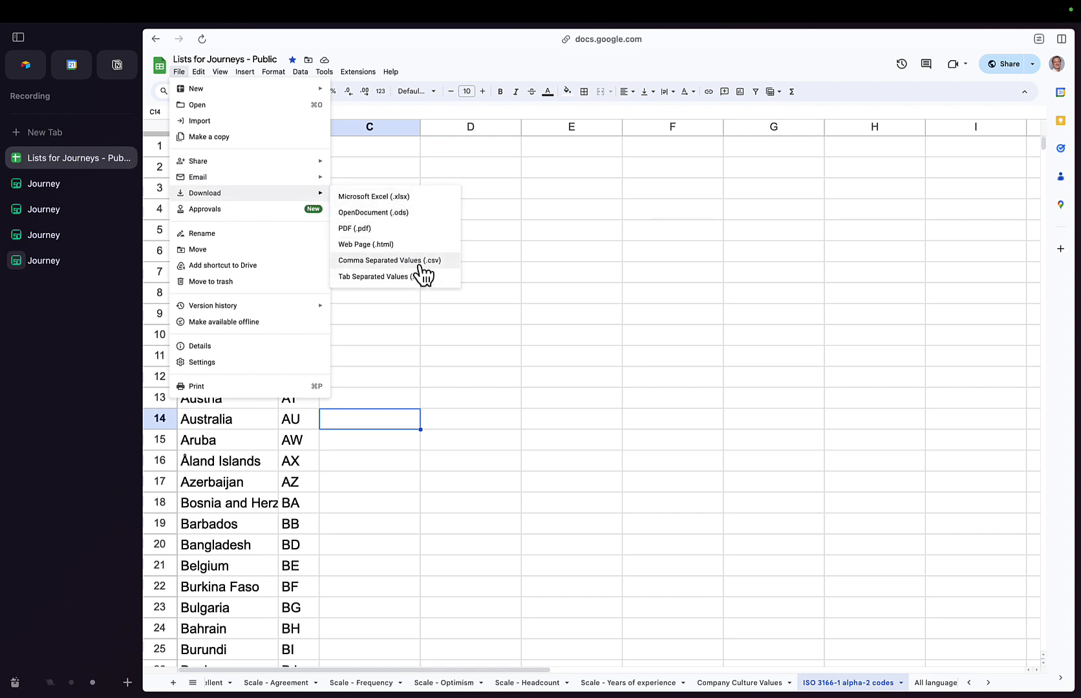
{"action": "left_click", "coordinate": [418, 261]}
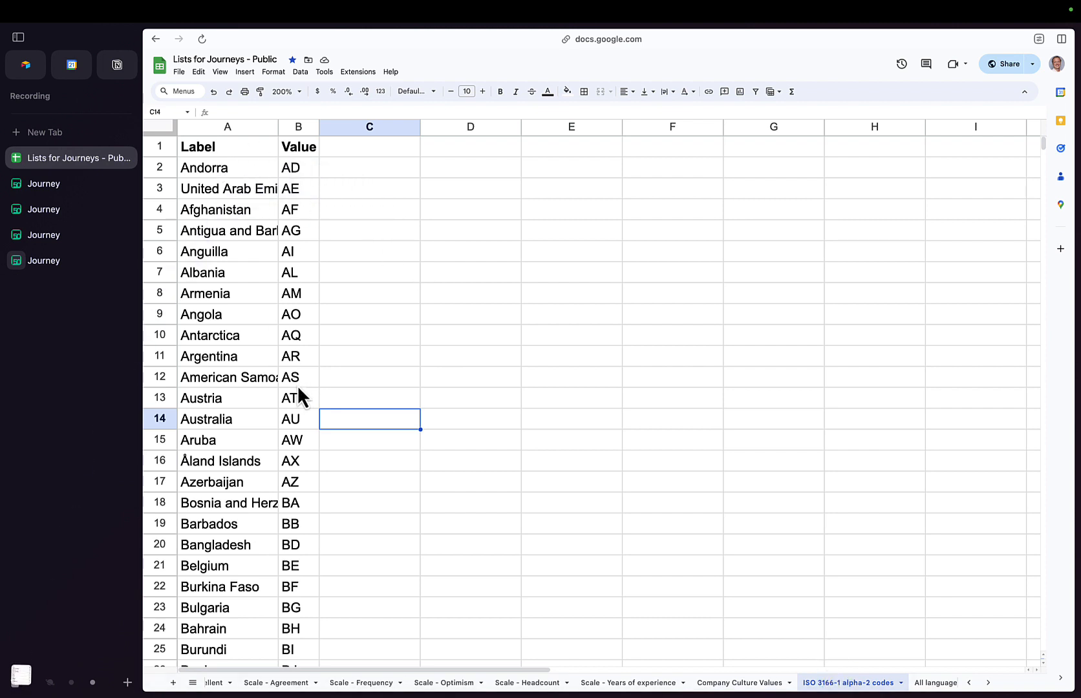
Switch to the Lists page in Journeys, start a CSV list import, and continue past the list name to the file upload
{"action": "left_click", "coordinate": [44, 267]}
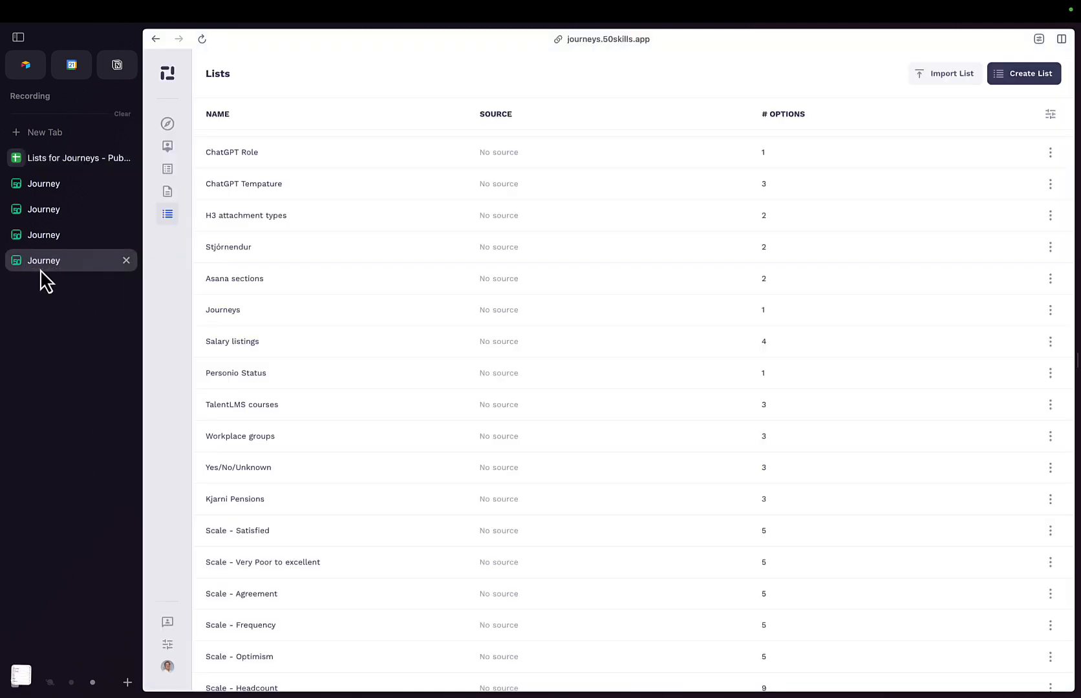
{"action": "left_click", "coordinate": [951, 73]}
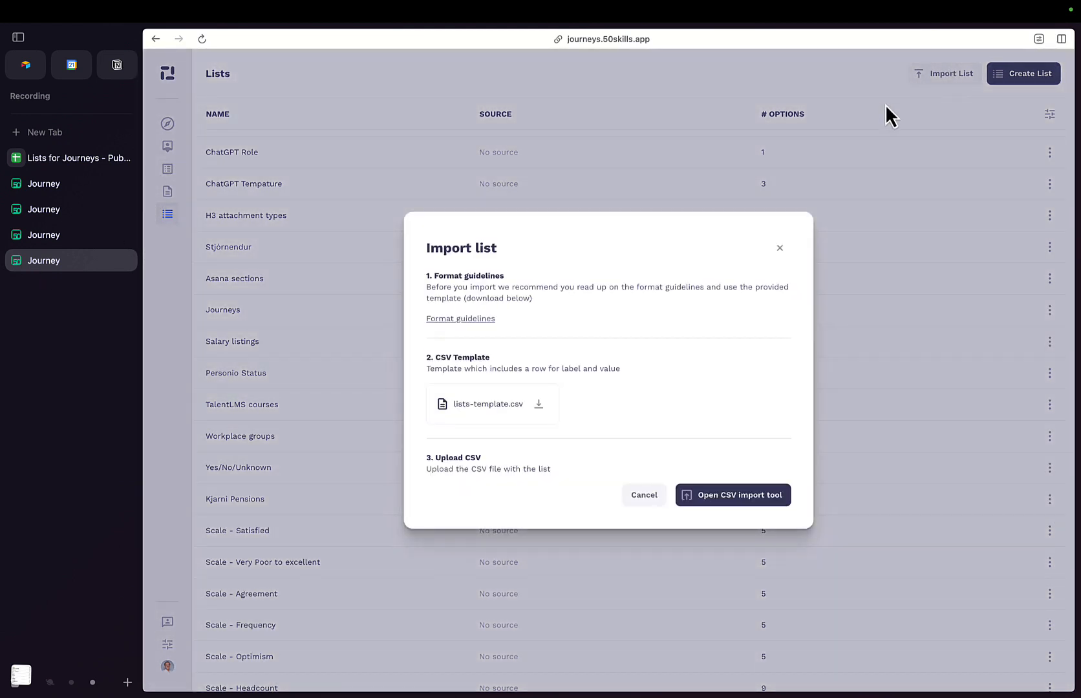
{"action": "left_click", "coordinate": [751, 497]}
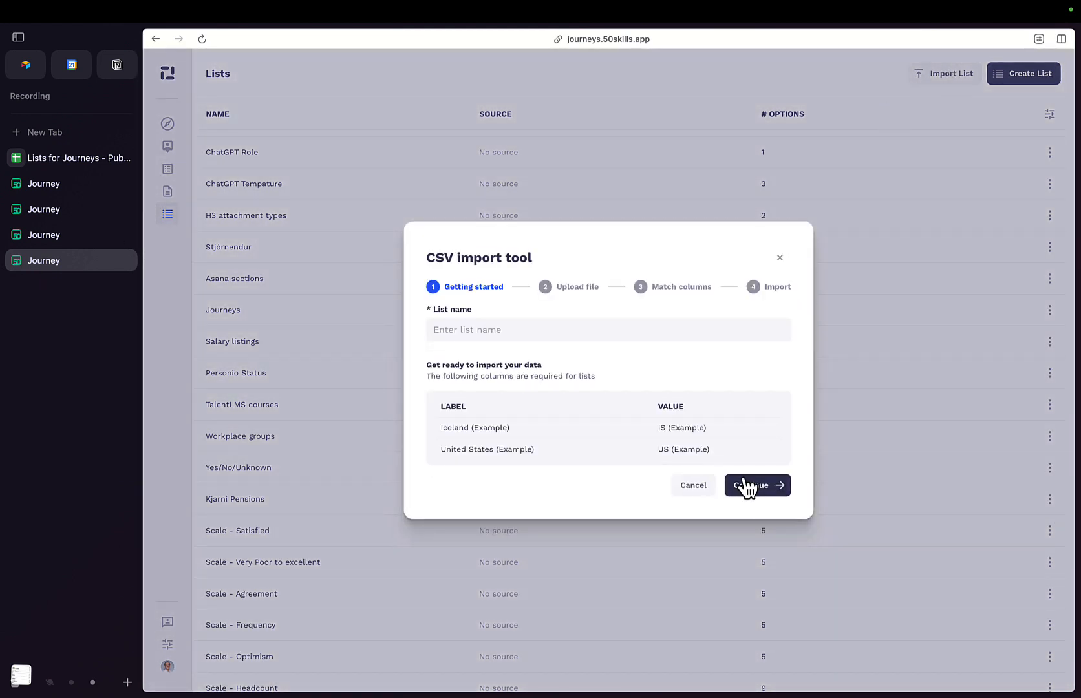
{"action": "left_click", "coordinate": [560, 332]}
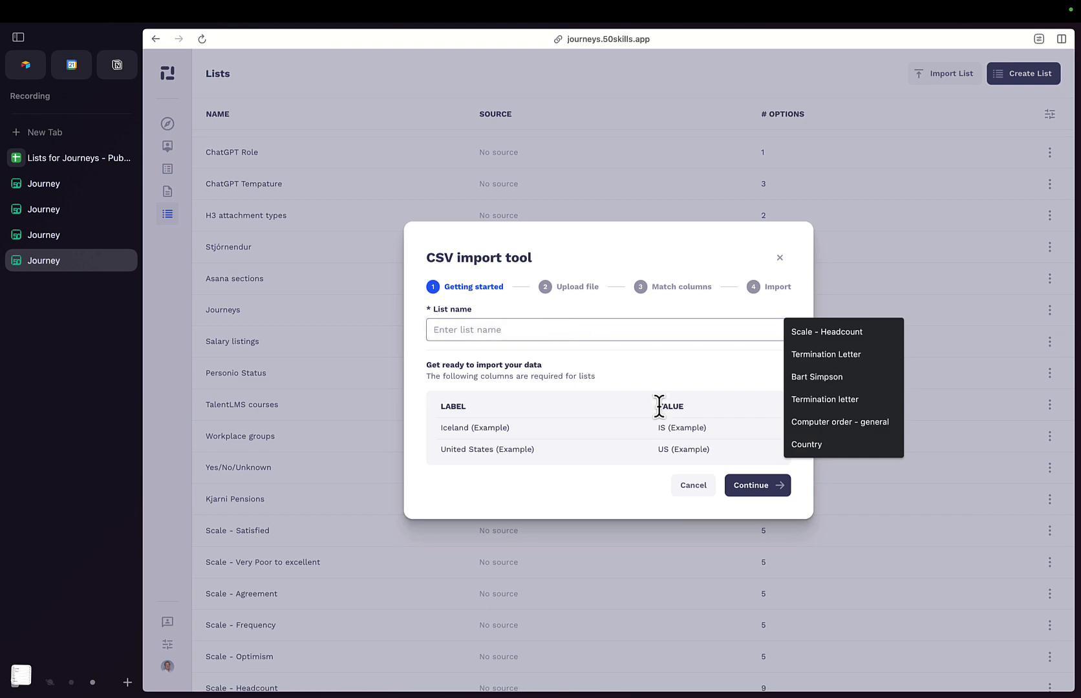
{"action": "left_click", "coordinate": [757, 486]}
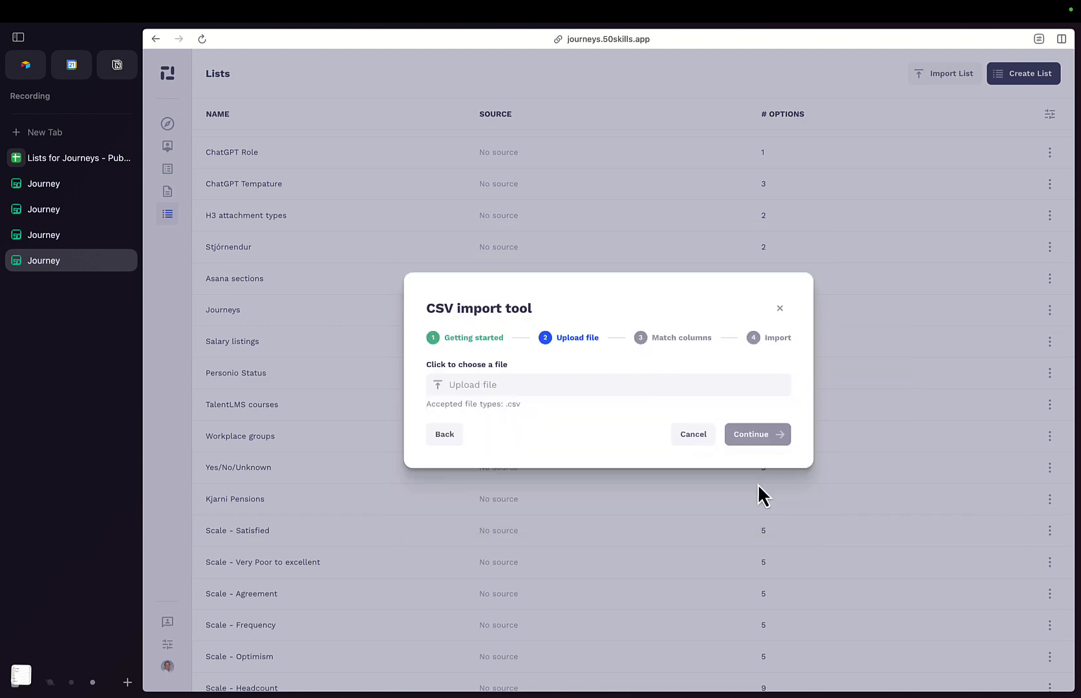
Upload "Lists for Journeys - Public - ISO 3166-1 alpha-2 codes.csv" and continue to column matching
{"action": "left_click", "coordinate": [506, 392]}
{"action": "left_click", "coordinate": [273, 267]}
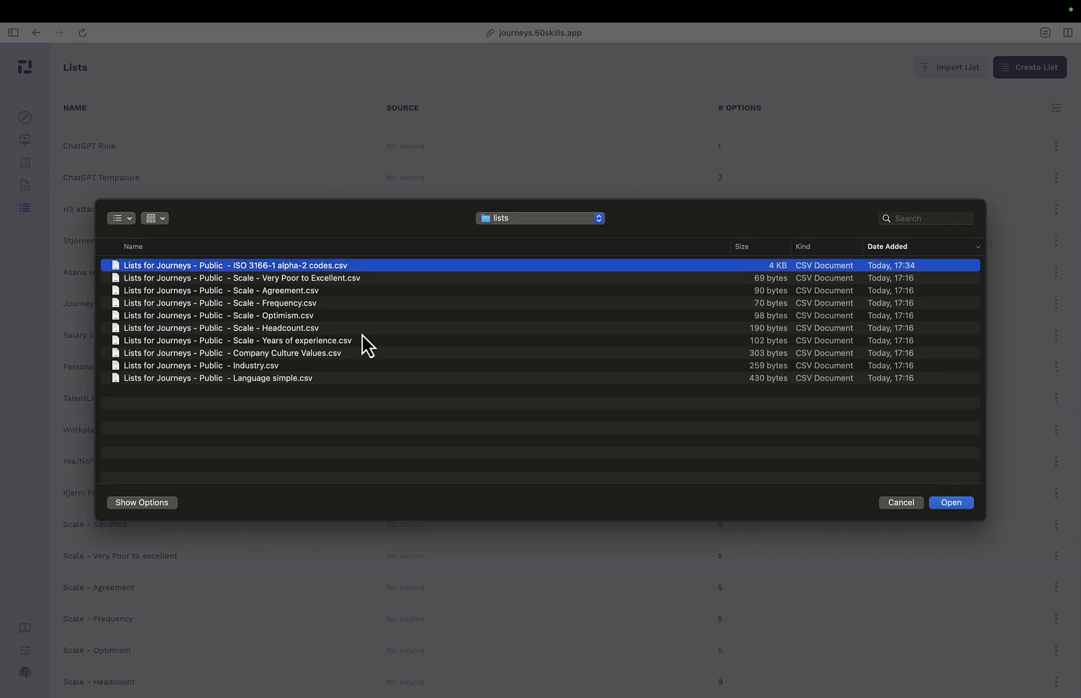
{"action": "left_click", "coordinate": [957, 504]}
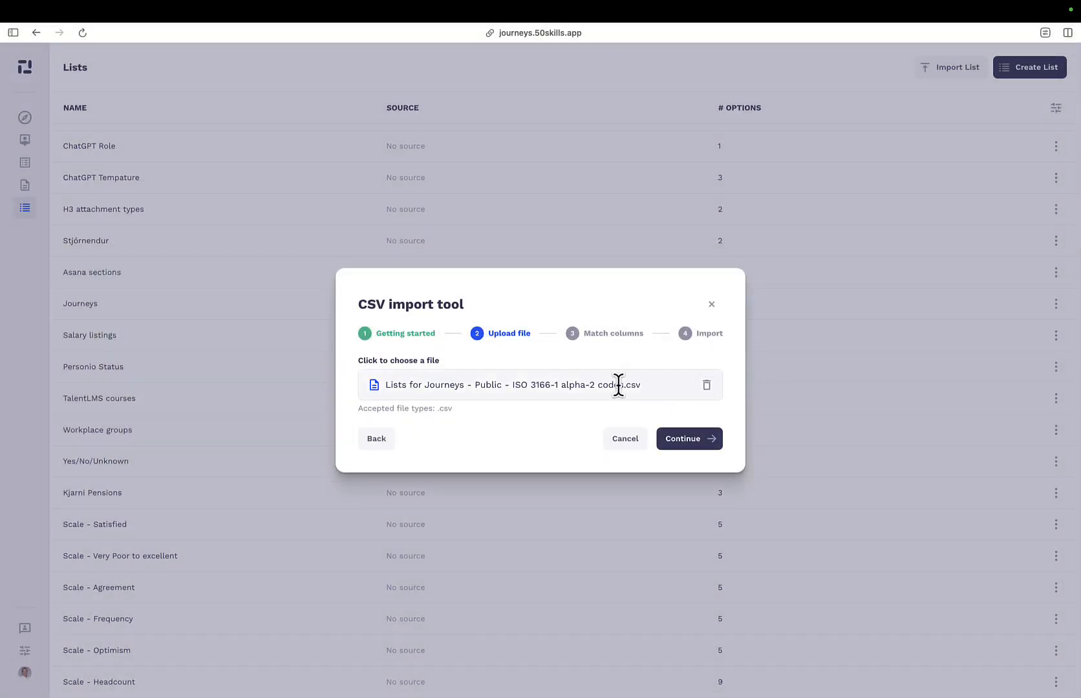
{"action": "left_click", "coordinate": [706, 442]}
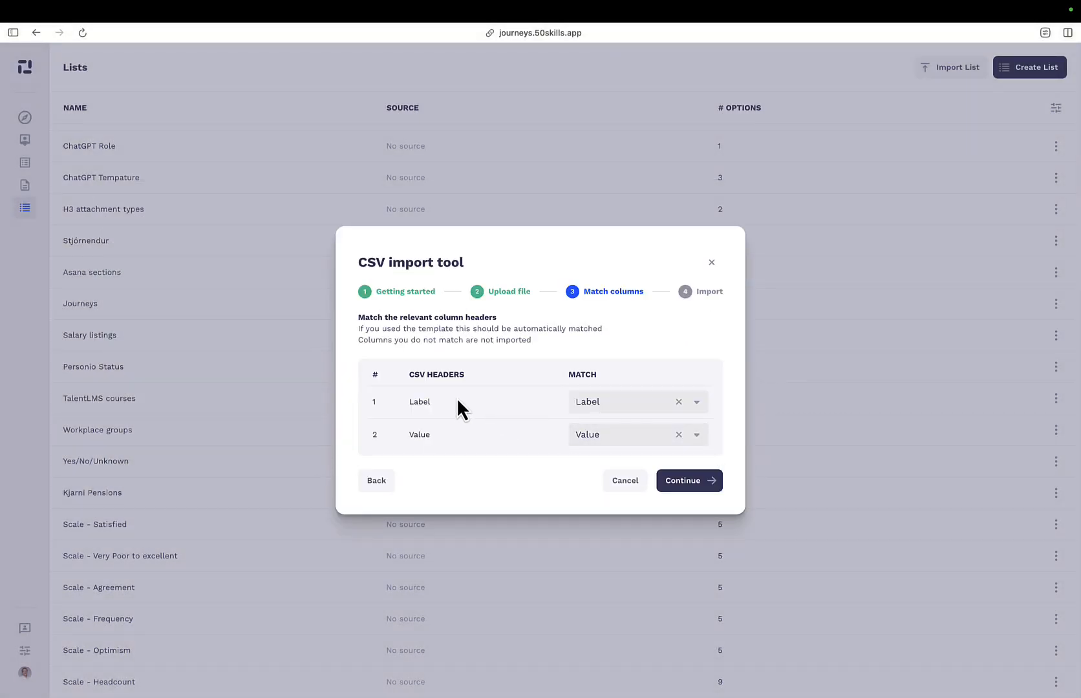
Match the Label and Value CSV headers to the Label and Value fields and import the list
{"action": "left_click", "coordinate": [678, 401]}
{"action": "left_click", "coordinate": [678, 435]}
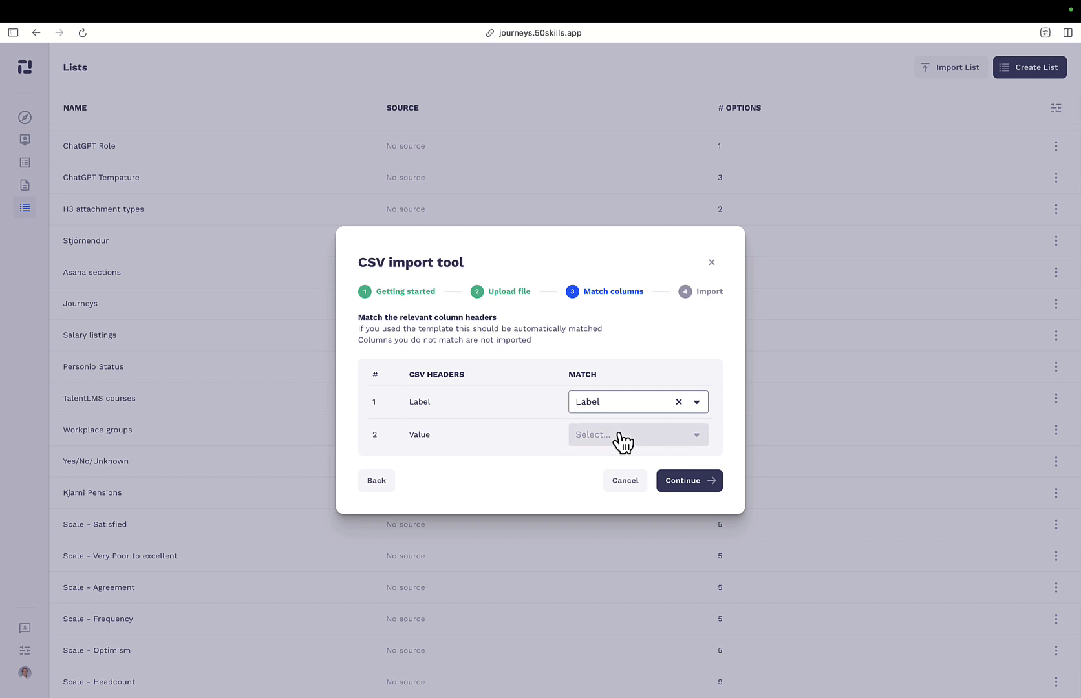
{"action": "left_click", "coordinate": [617, 441]}
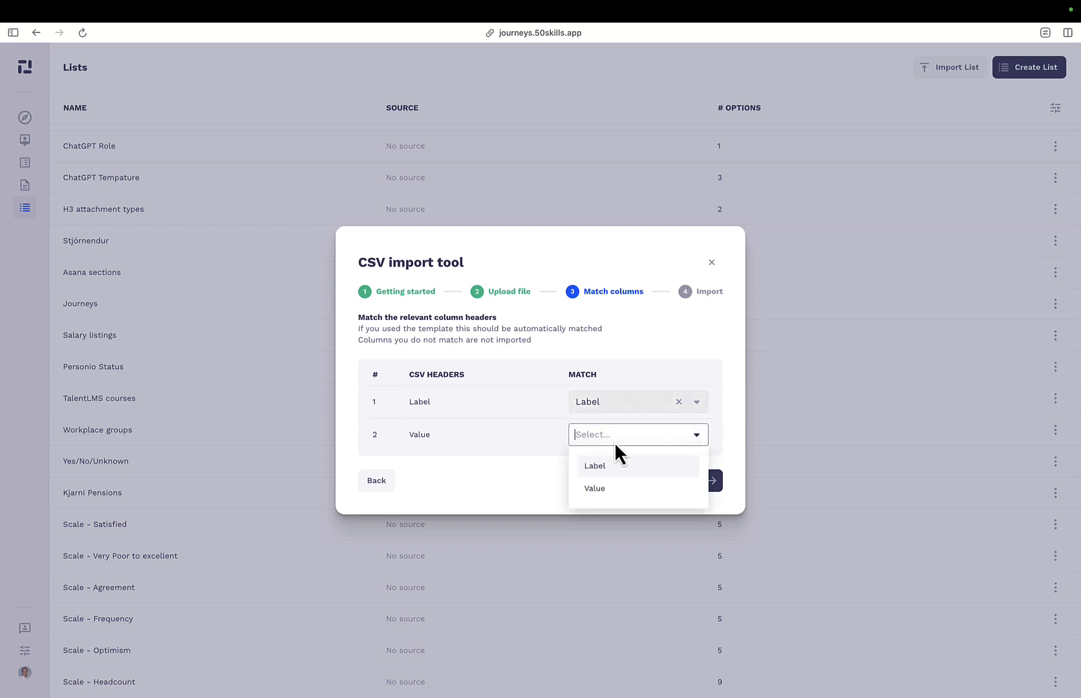
{"action": "left_click", "coordinate": [601, 487]}
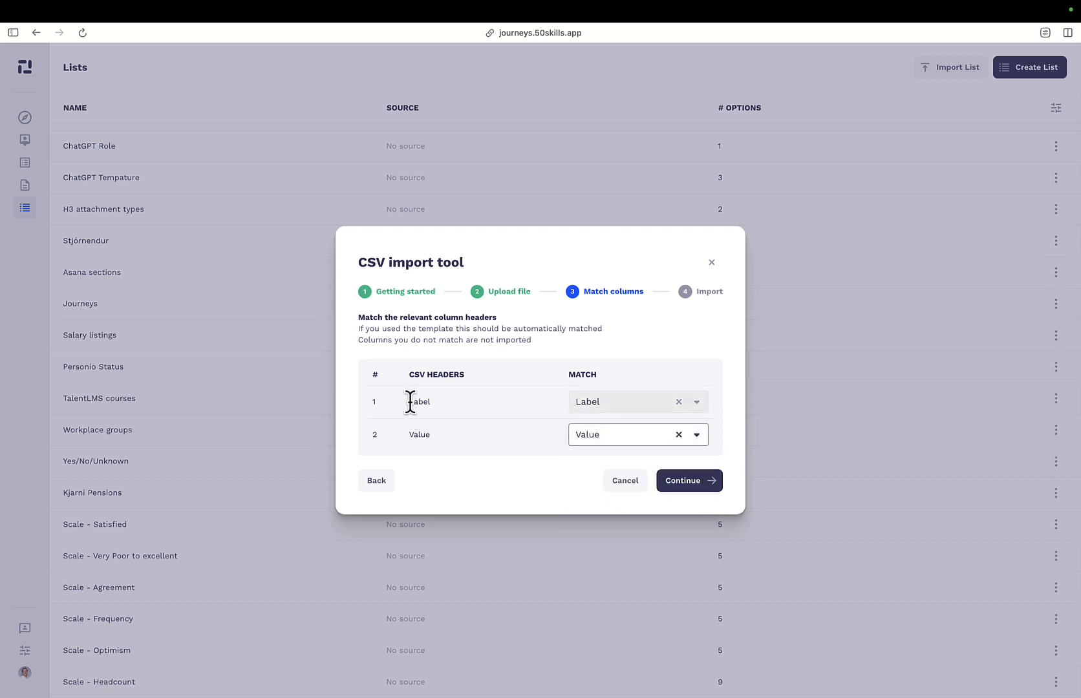
{"action": "left_click_drag", "start_coordinate": [410, 402], "coordinate": [425, 399]}
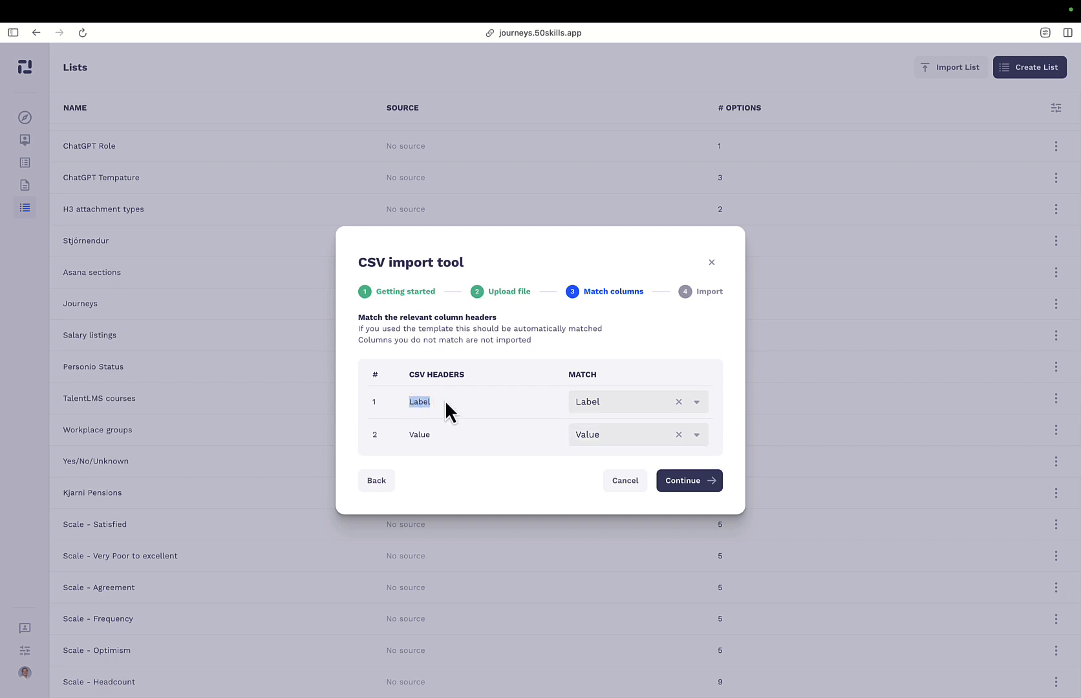
{"action": "left_click", "coordinate": [445, 400]}
{"action": "left_click", "coordinate": [703, 487]}
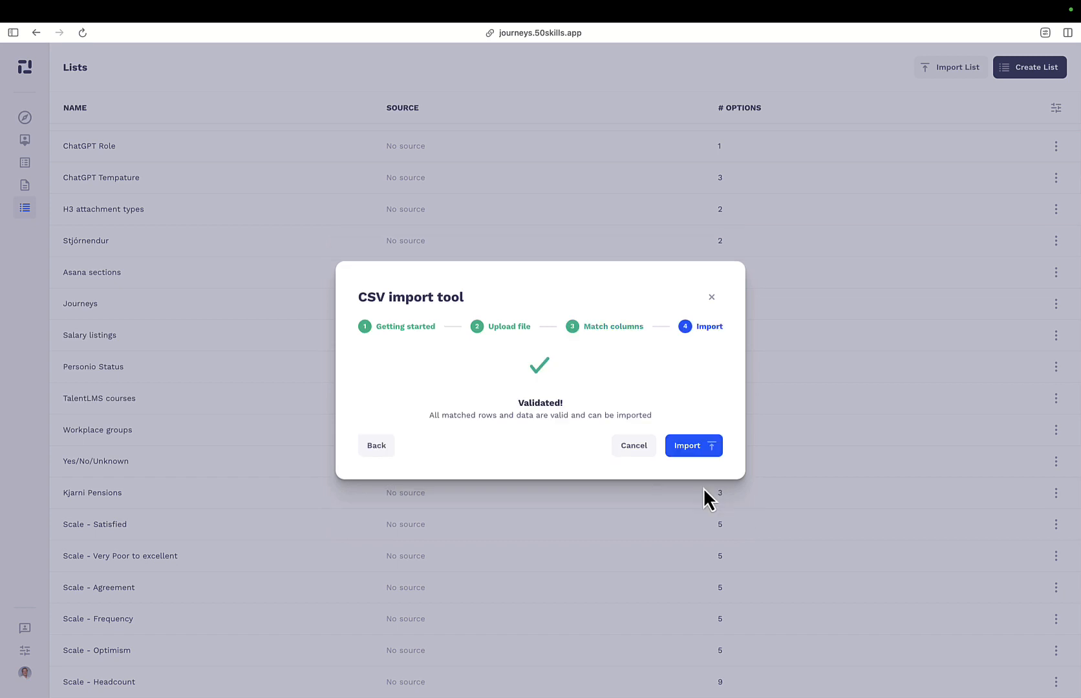
{"action": "left_click", "coordinate": [703, 451]}
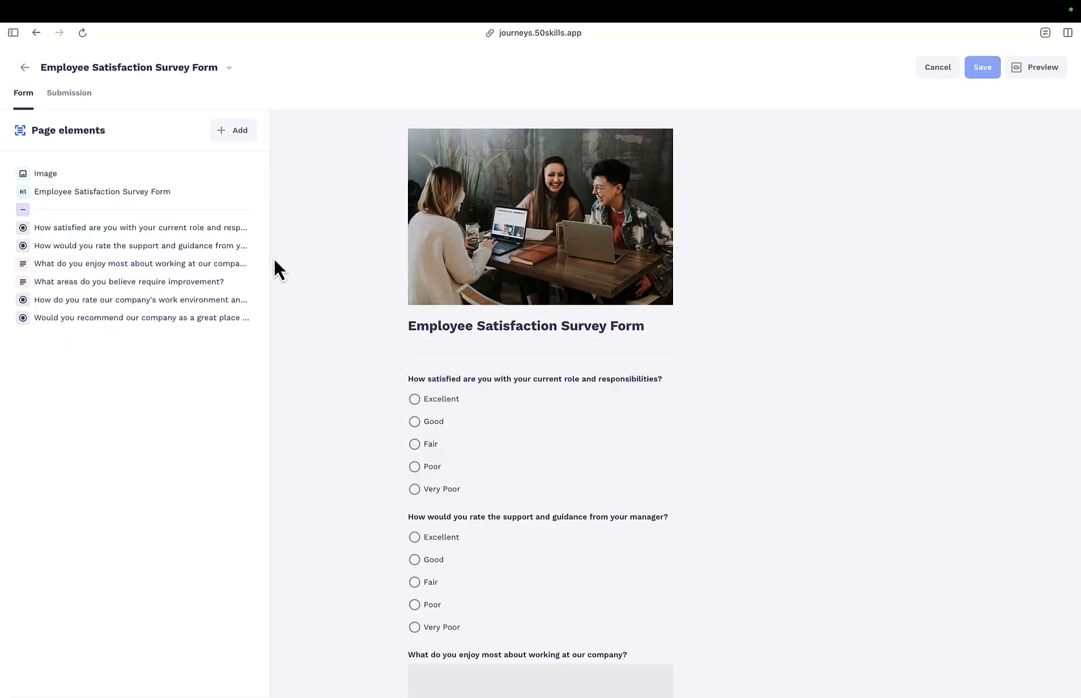
Add a Dropdown element to the Employee Satisfaction Survey Form with the question label "Pick your country of origin"
{"action": "left_click", "coordinate": [238, 133]}
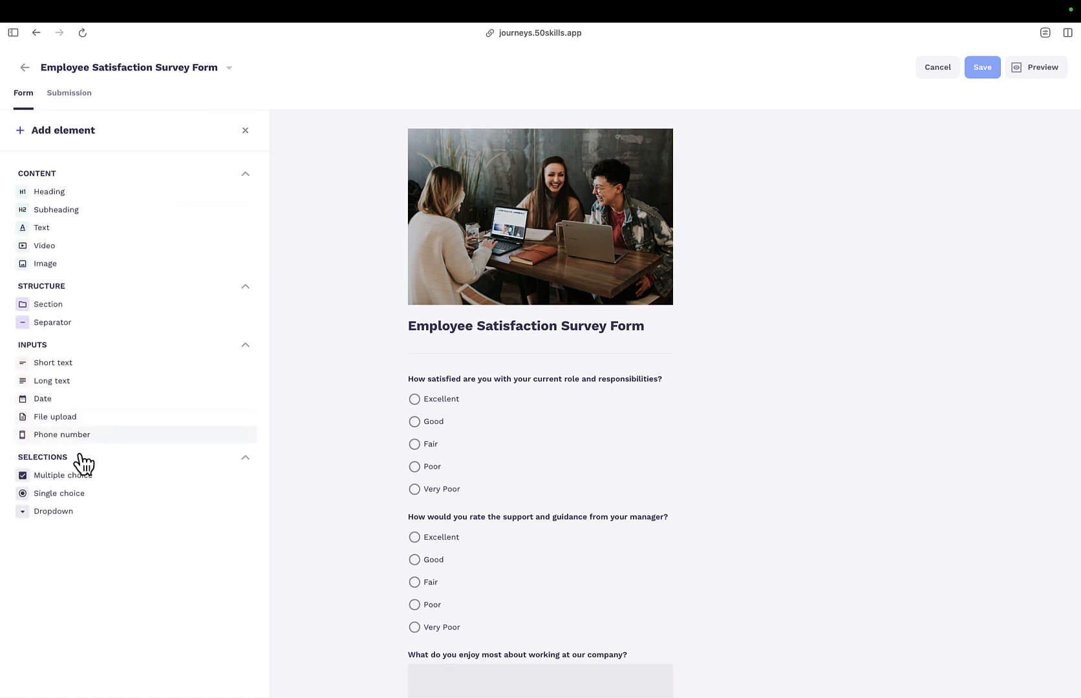
{"action": "left_click", "coordinate": [85, 512]}
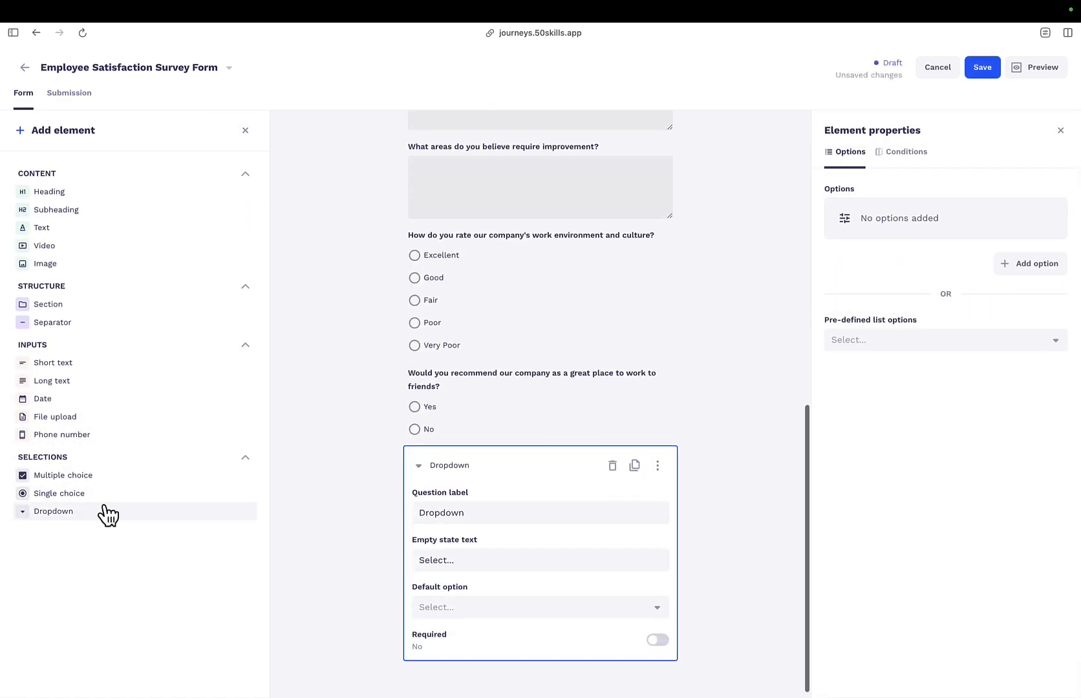
{"action": "left_click", "coordinate": [519, 503]}
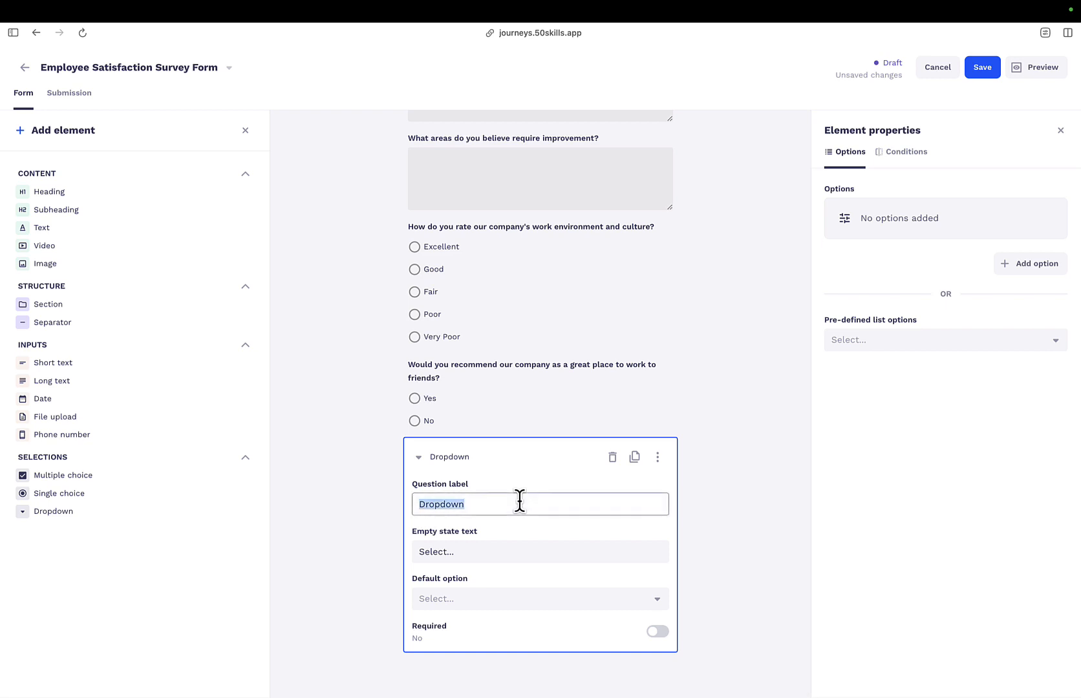
{"action": "type", "text": "Pick your country of origin"}
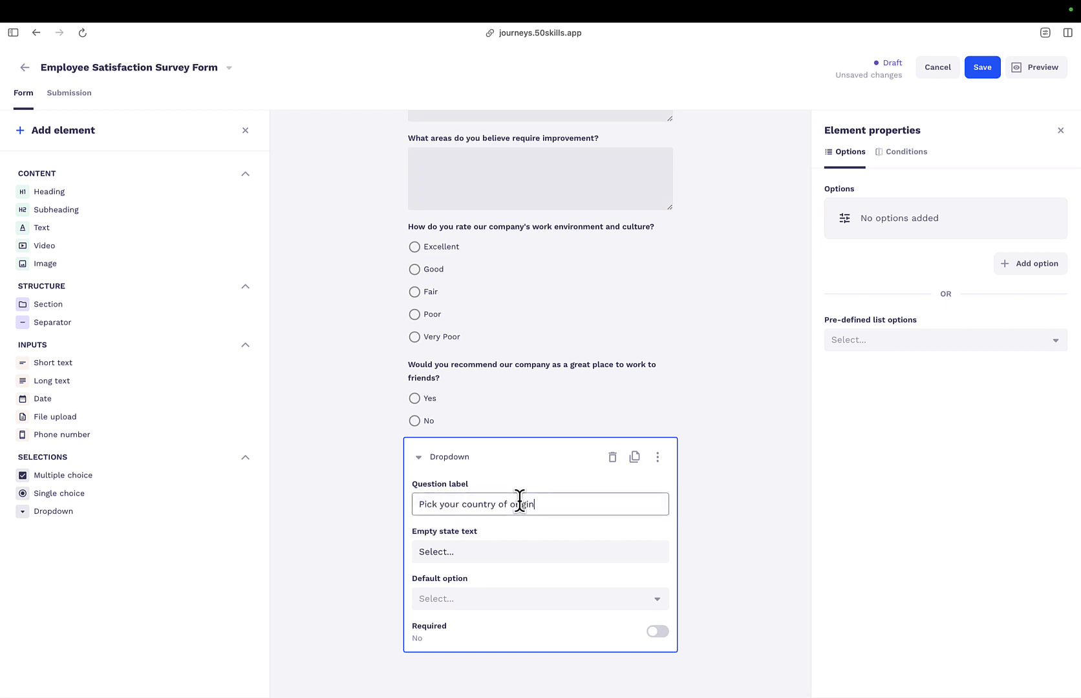
Set the country dropdown's options to the predefined list "Scale - list of countries", without any manually added option
{"action": "left_click", "coordinate": [1034, 264]}
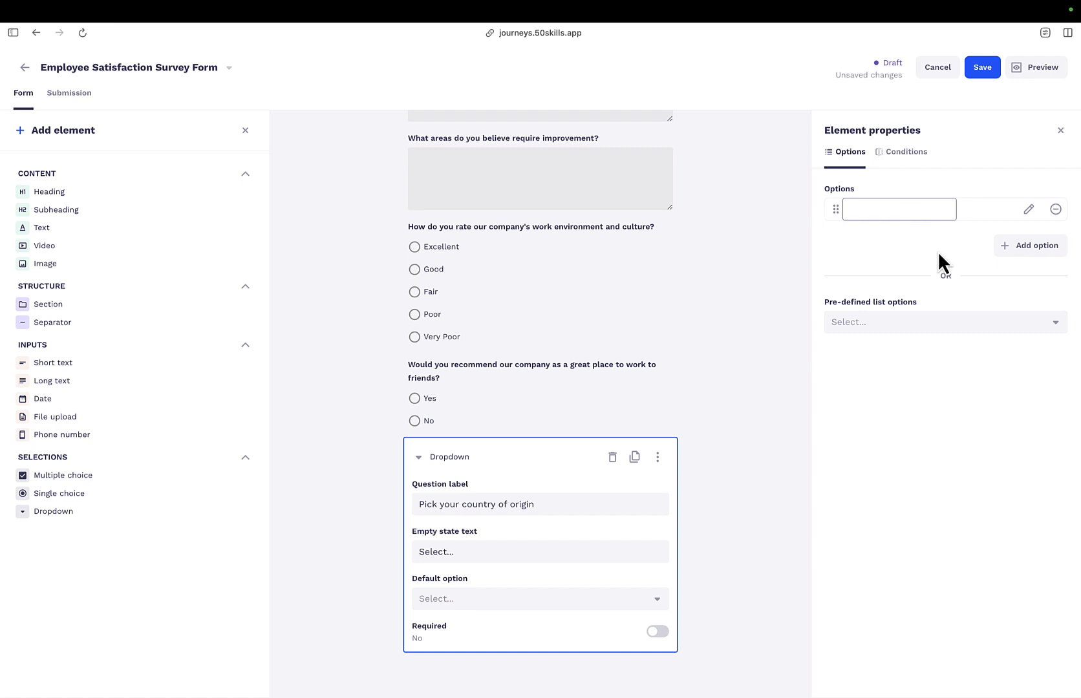
{"action": "left_click", "coordinate": [1055, 209]}
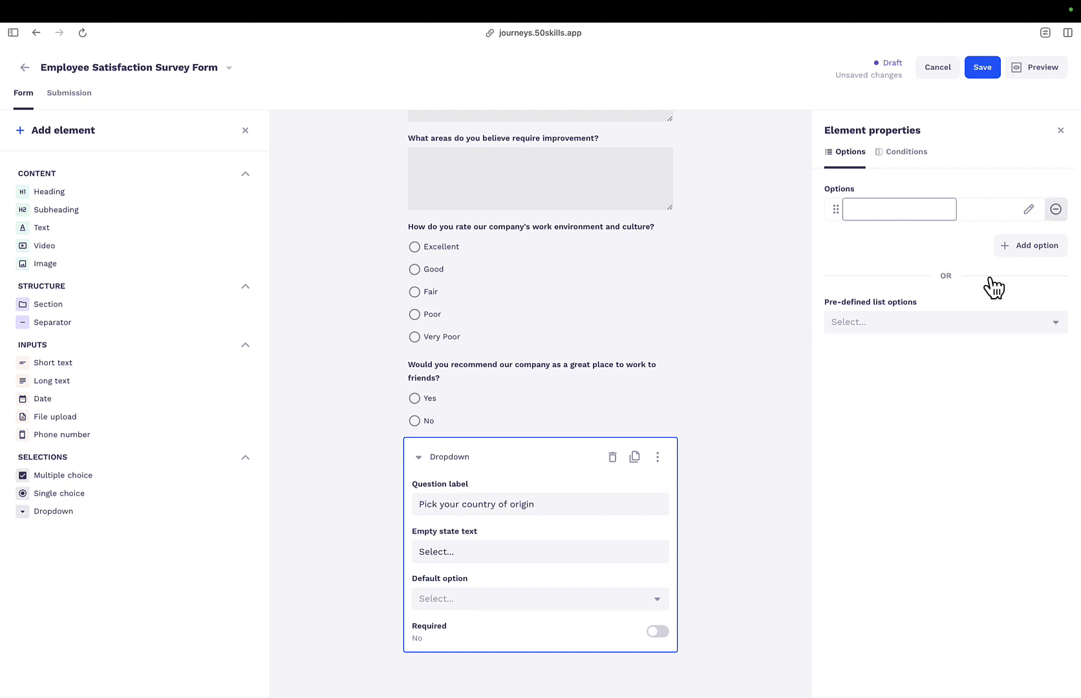
{"action": "left_click", "coordinate": [924, 341]}
{"action": "type", "text": "scale"}
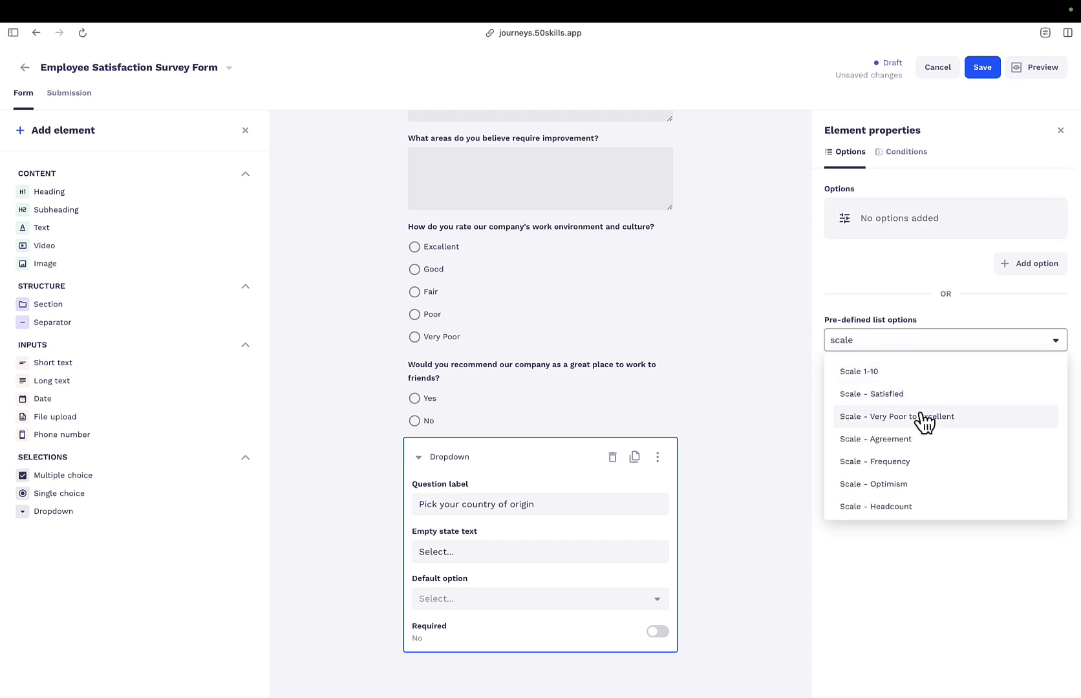
{"action": "scroll", "coordinate": [924, 423], "scroll_direction": "down", "scroll_amount": 1}
{"action": "left_click", "coordinate": [915, 494]}
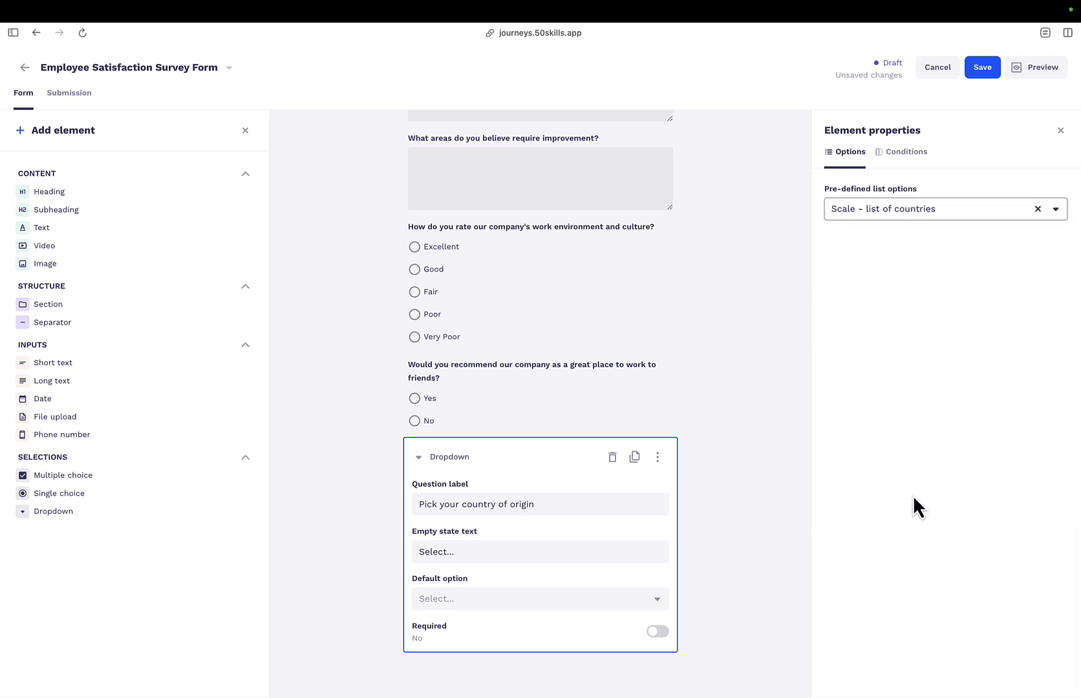
Deselect the country dropdown and save the Employee Satisfaction Survey Form
{"action": "left_click", "coordinate": [780, 452]}
{"action": "left_click", "coordinate": [625, 637]}
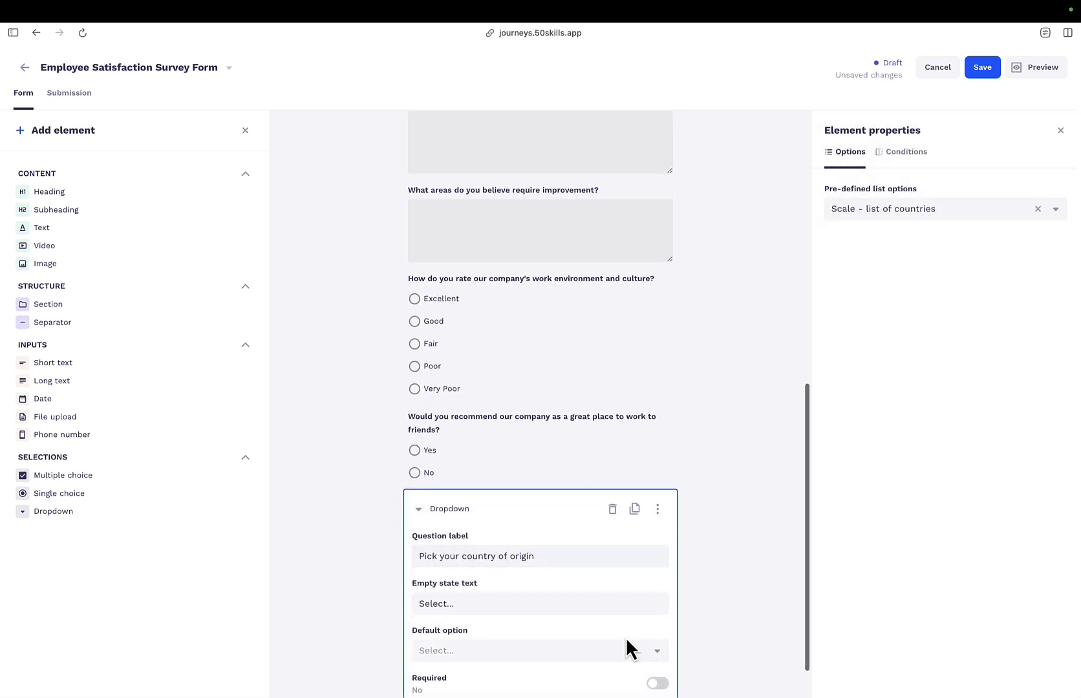
{"action": "left_click", "coordinate": [727, 515]}
{"action": "left_click", "coordinate": [982, 70]}
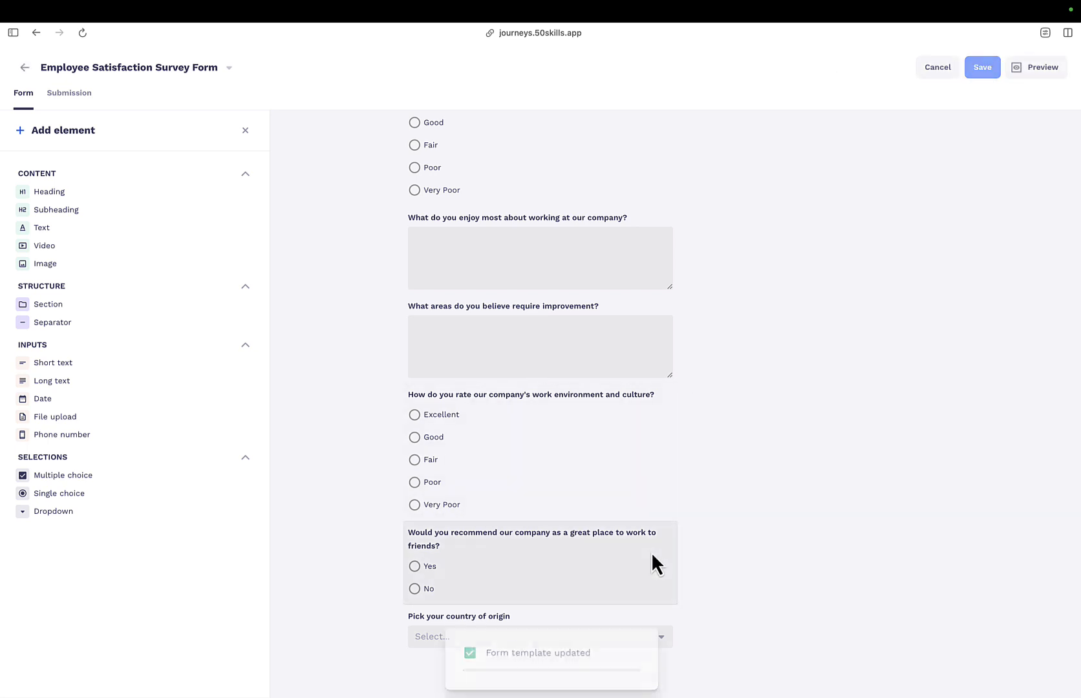
Preview the survey form and look through the country options in the "Pick your country of origin" dropdown
{"action": "left_click", "coordinate": [926, 67]}
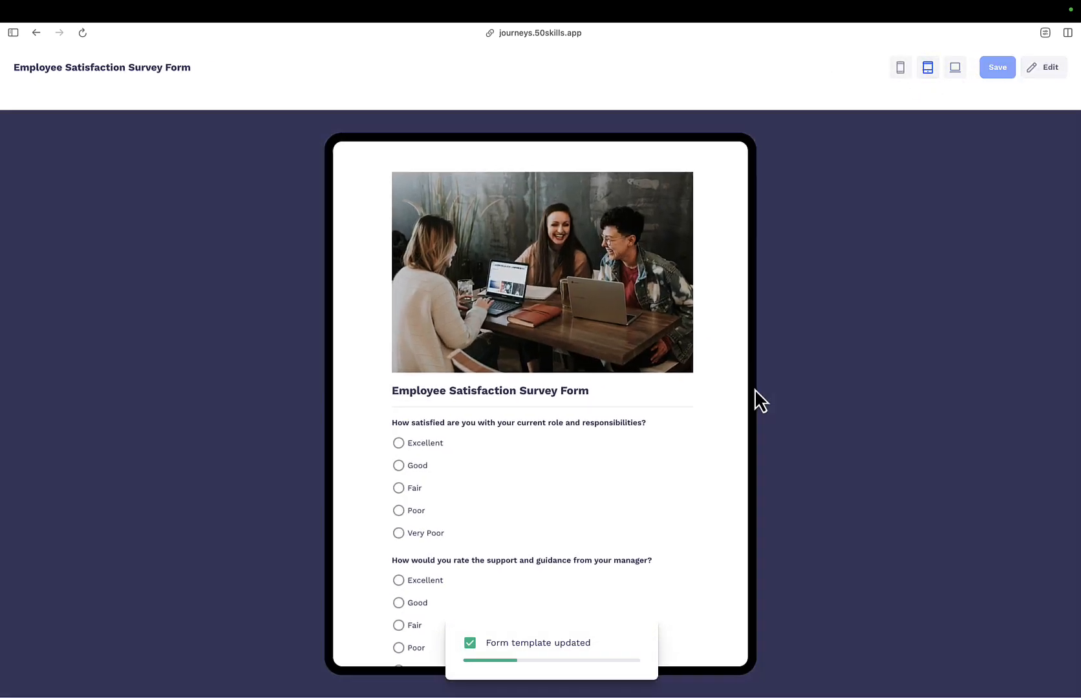
{"action": "scroll", "coordinate": [622, 521], "scroll_direction": "down", "scroll_amount": 10}
{"action": "left_click", "coordinate": [431, 624]}
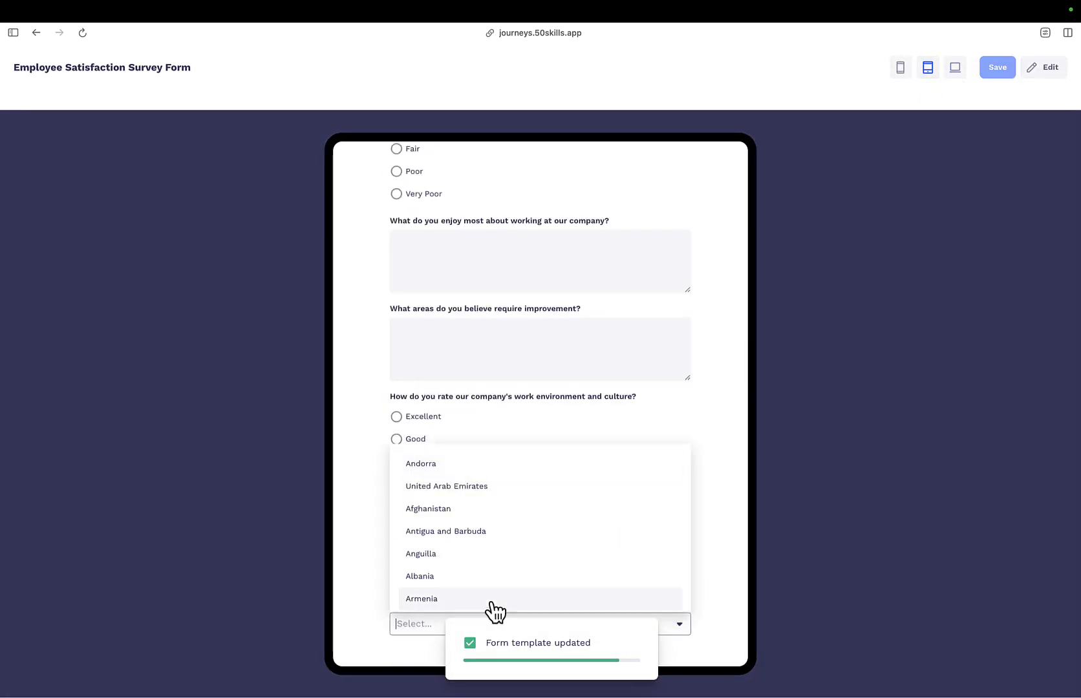
{"action": "scroll", "coordinate": [618, 520], "scroll_direction": "down", "scroll_amount": 5}
{"action": "scroll", "coordinate": [617, 521], "scroll_direction": "down", "scroll_amount": 3}
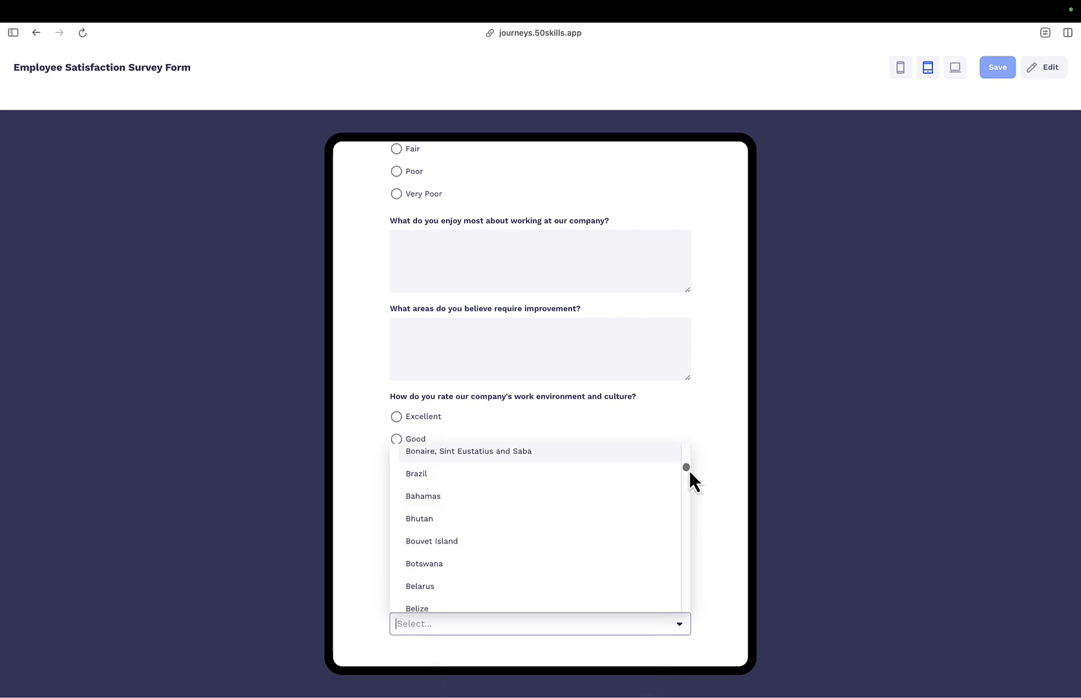
{"action": "left_click_drag", "start_coordinate": [689, 469], "coordinate": [669, 599]}
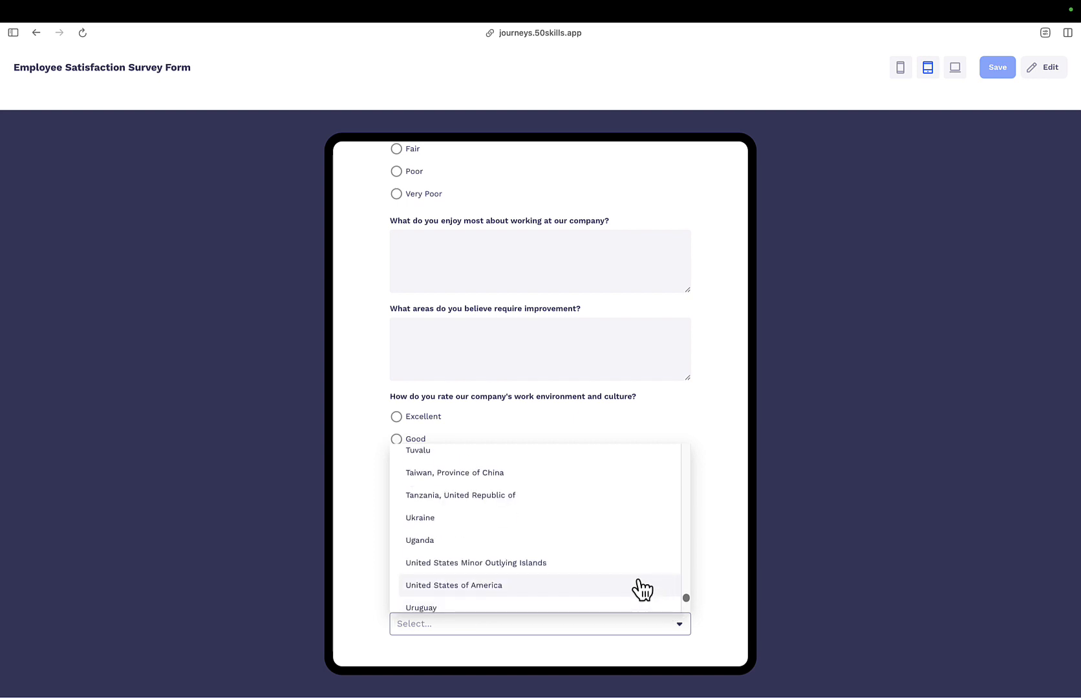
{"action": "scroll", "coordinate": [637, 570], "scroll_direction": "up", "scroll_amount": 1}
{"action": "scroll", "coordinate": [637, 570], "scroll_direction": "down", "scroll_amount": 5}
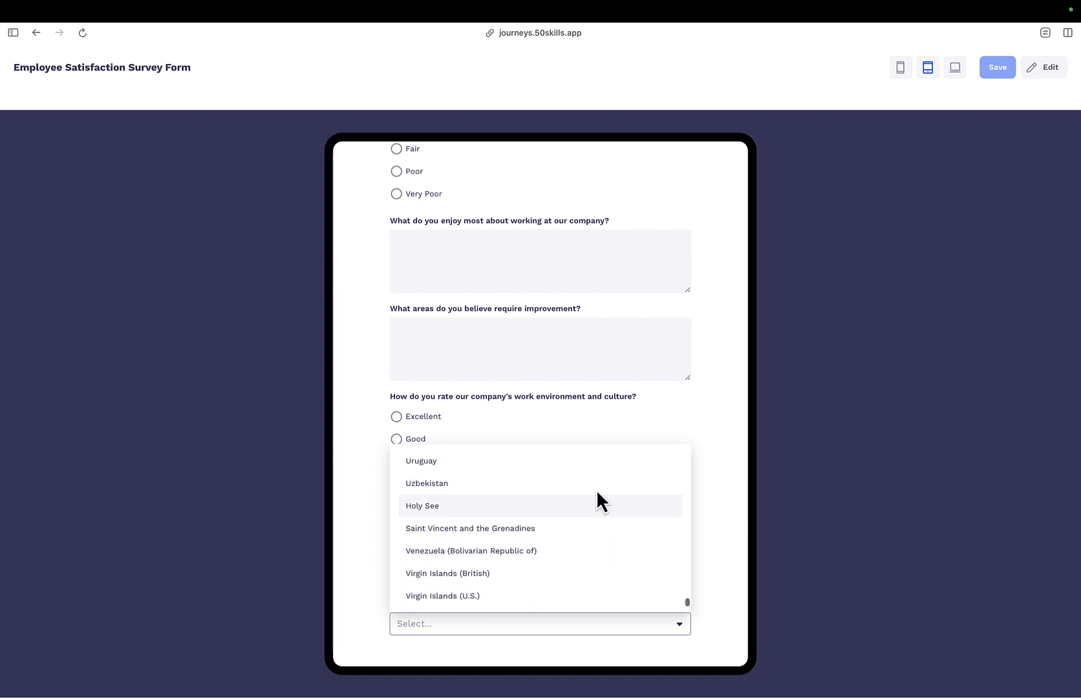
{"action": "scroll", "coordinate": [599, 491], "scroll_direction": "up", "scroll_amount": 3}
{"action": "left_click", "coordinate": [574, 510]}
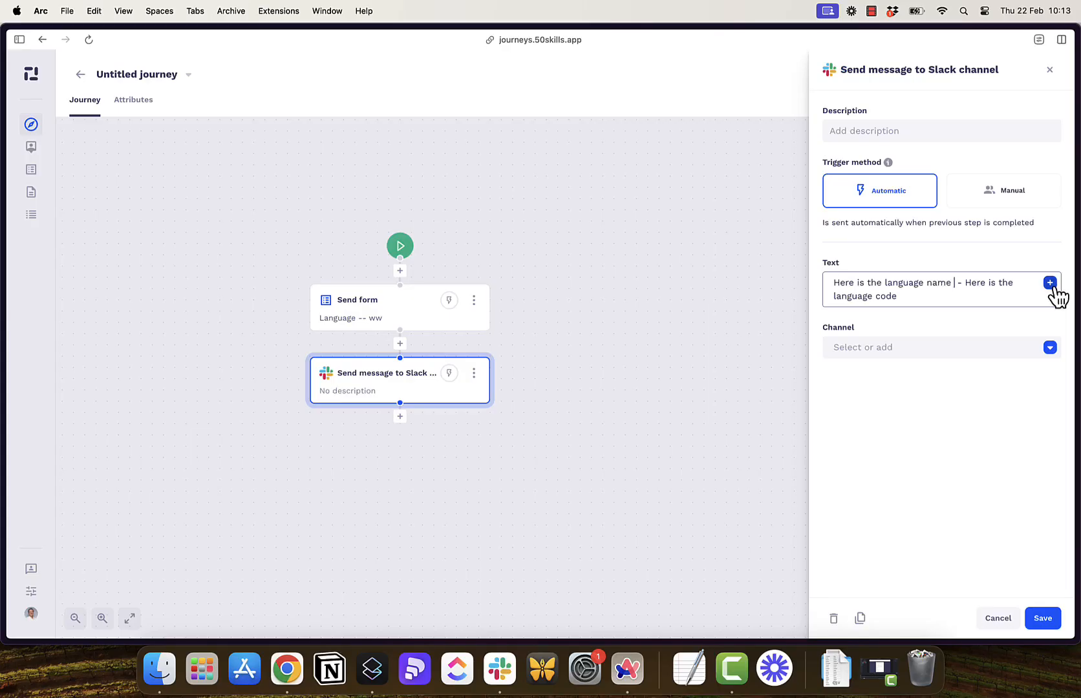
Insert the Send form data Languages (label) after "Here is the language name" in the Slack message text
{"action": "left_click", "coordinate": [1050, 283]}
{"action": "left_click", "coordinate": [844, 426]}
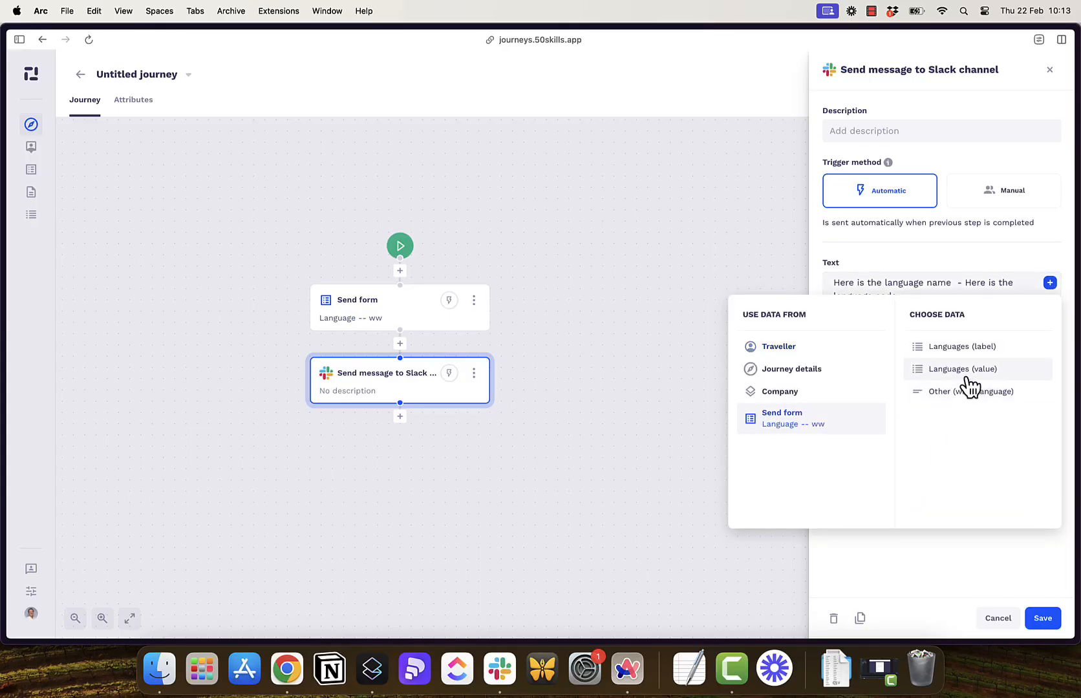
{"action": "left_click", "coordinate": [970, 349]}
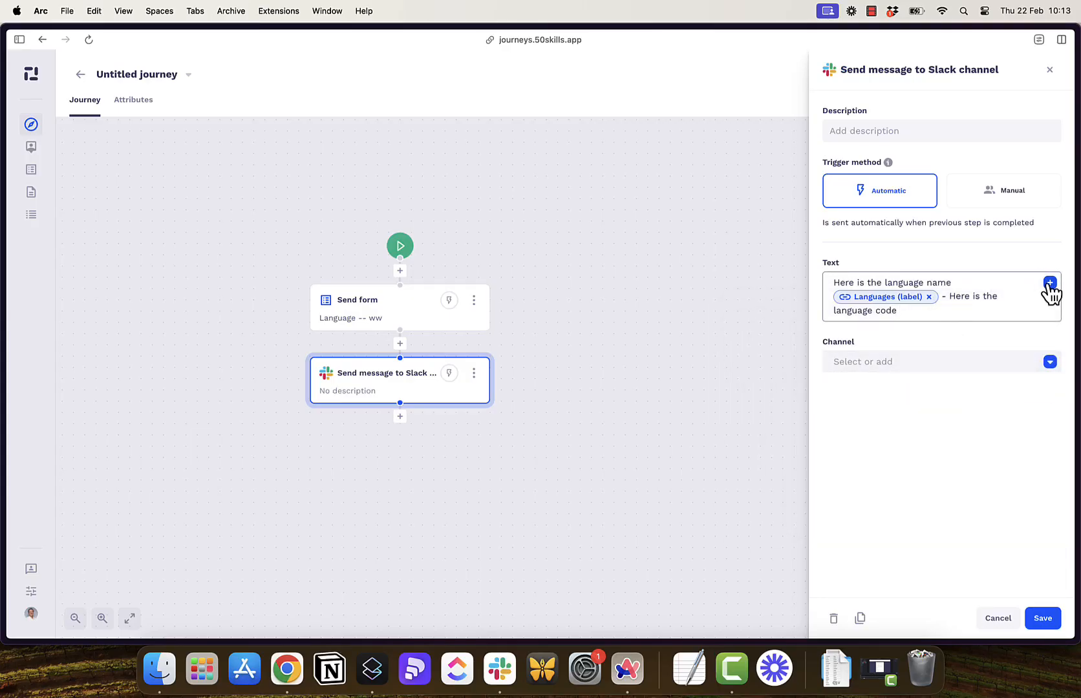
Insert the Send form data Languages (value) after "Here is the language code" and save the Slack message step
{"action": "left_click", "coordinate": [1050, 283]}
{"action": "left_click", "coordinate": [861, 429]}
{"action": "left_click", "coordinate": [955, 370]}
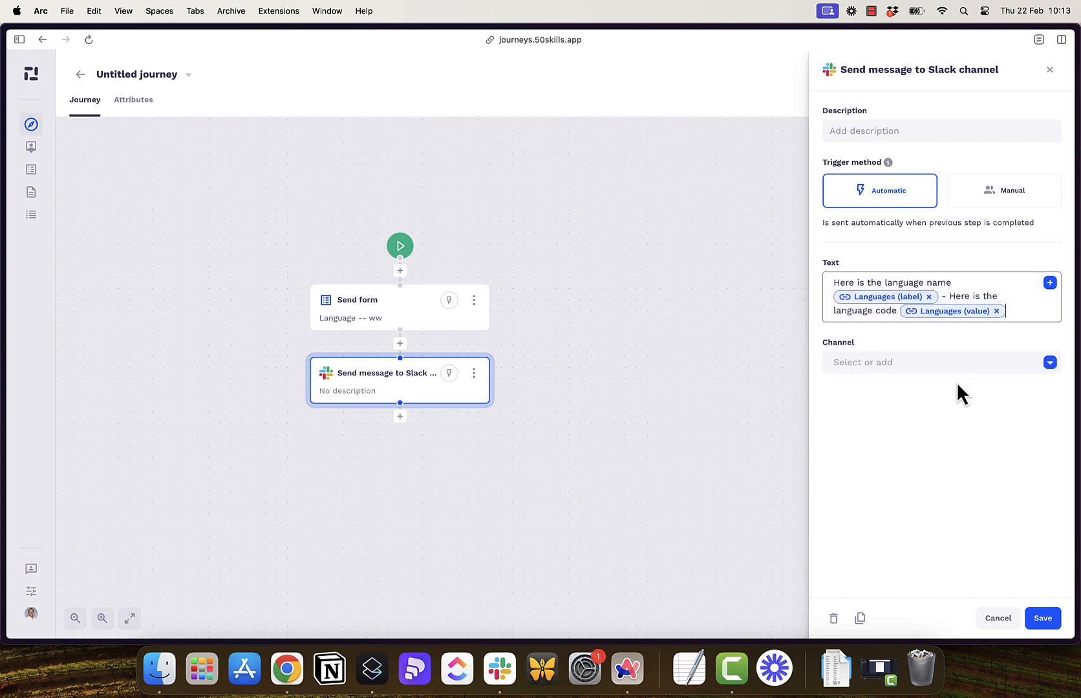
{"action": "left_click", "coordinate": [1041, 617]}
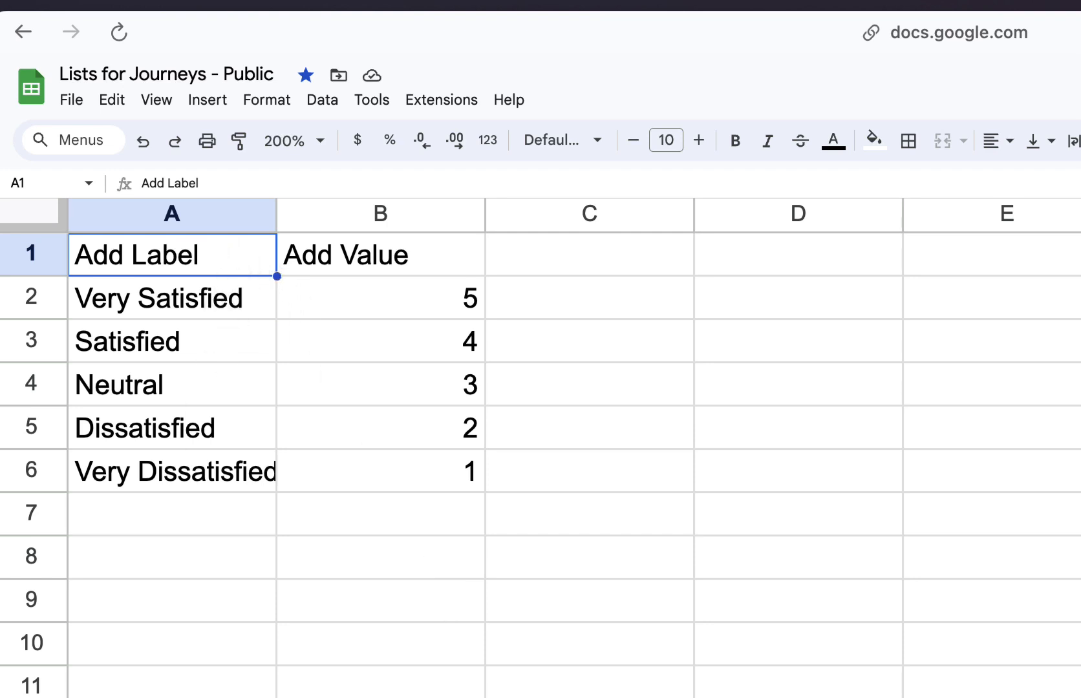
Widen column A in the satisfaction scale sheet so the "Very Dissatisfied" label fits
{"action": "left_click_drag", "start_coordinate": [186, 321], "coordinate": [173, 475]}
{"action": "left_click_drag", "start_coordinate": [276, 214], "coordinate": [288, 216]}
{"action": "left_click", "coordinate": [368, 589]}
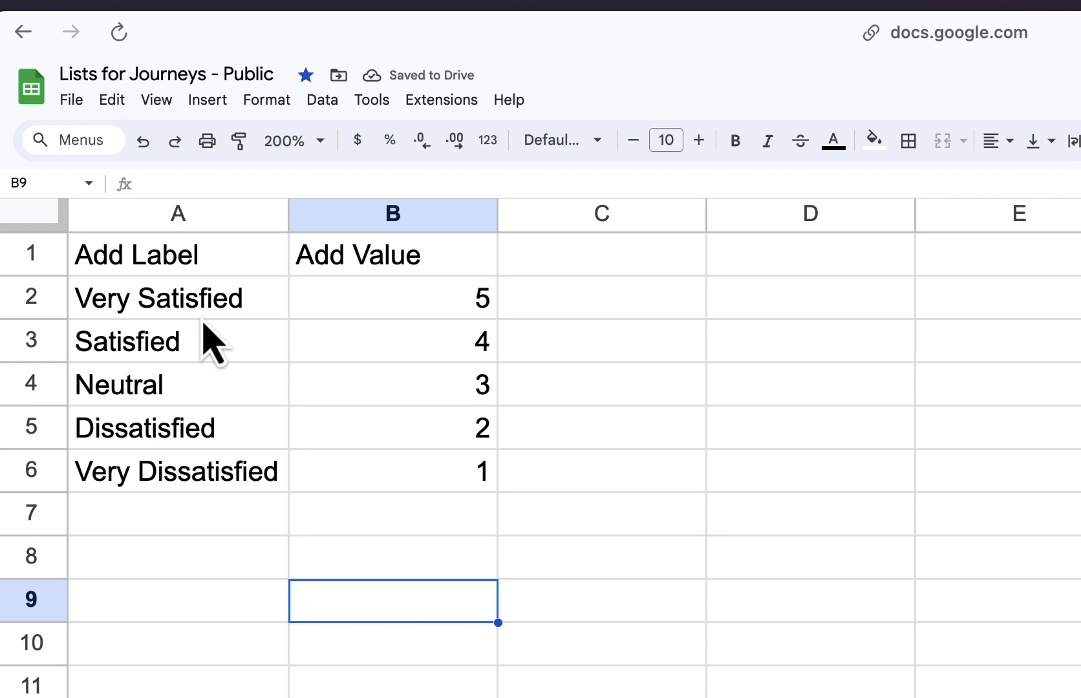
Examine the satisfaction scale's "Very Satisfied" row and the numeric values in B2:B6
{"action": "left_click", "coordinate": [202, 318]}
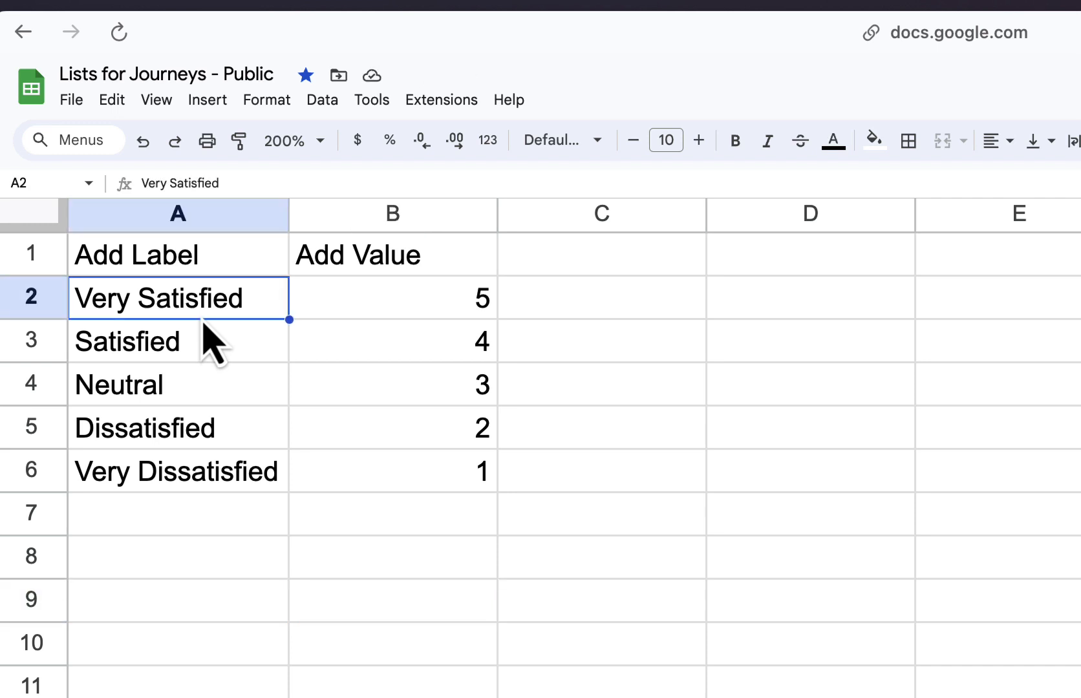
{"action": "key", "text": "Tab"}
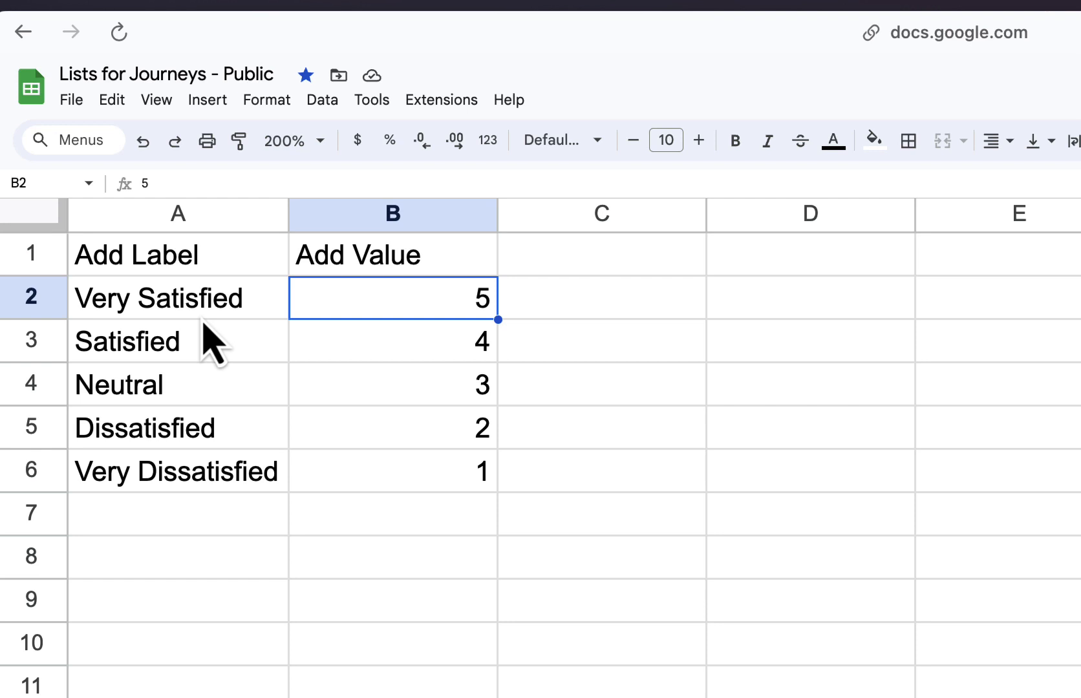
{"action": "key", "text": "Down"}
{"action": "key", "text": "Down"}
{"action": "key", "text": "Down"}
{"action": "key", "text": "Down"}
{"action": "key", "text": "shift+Up"}
{"action": "key", "text": "shift+Up"}
{"action": "key", "text": "shift+Up"}
{"action": "key", "text": "shift+Up"}
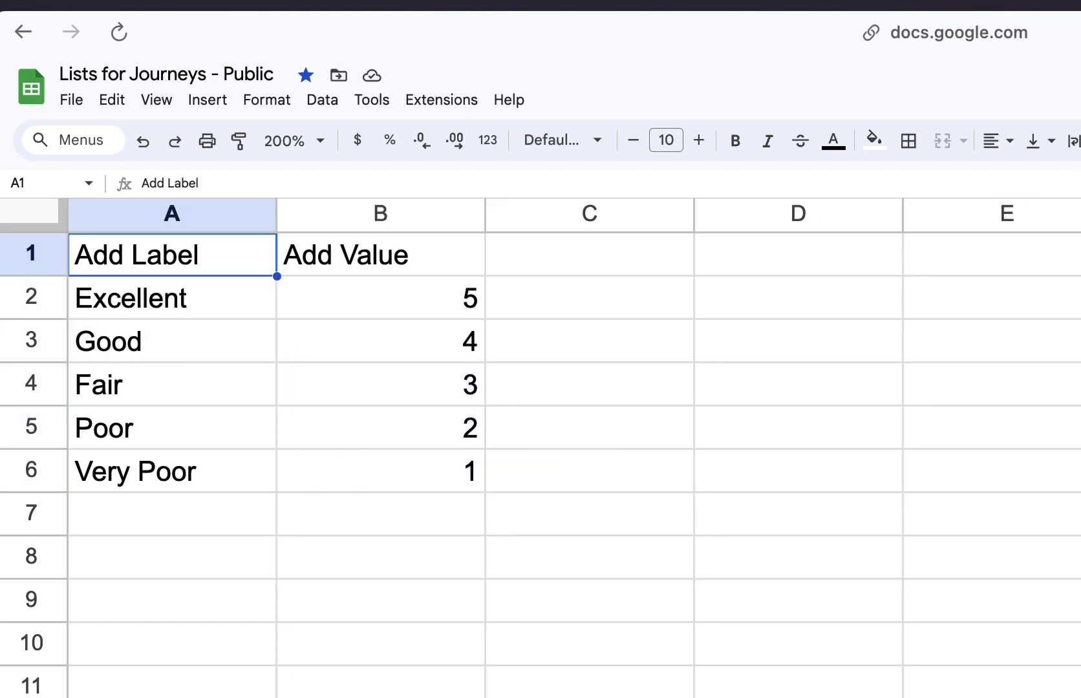
Compare labels and values on the Excellent to Very Poor scale and the Always to Never scale sheets
{"action": "left_click", "coordinate": [185, 474]}
{"action": "left_click", "coordinate": [166, 313]}
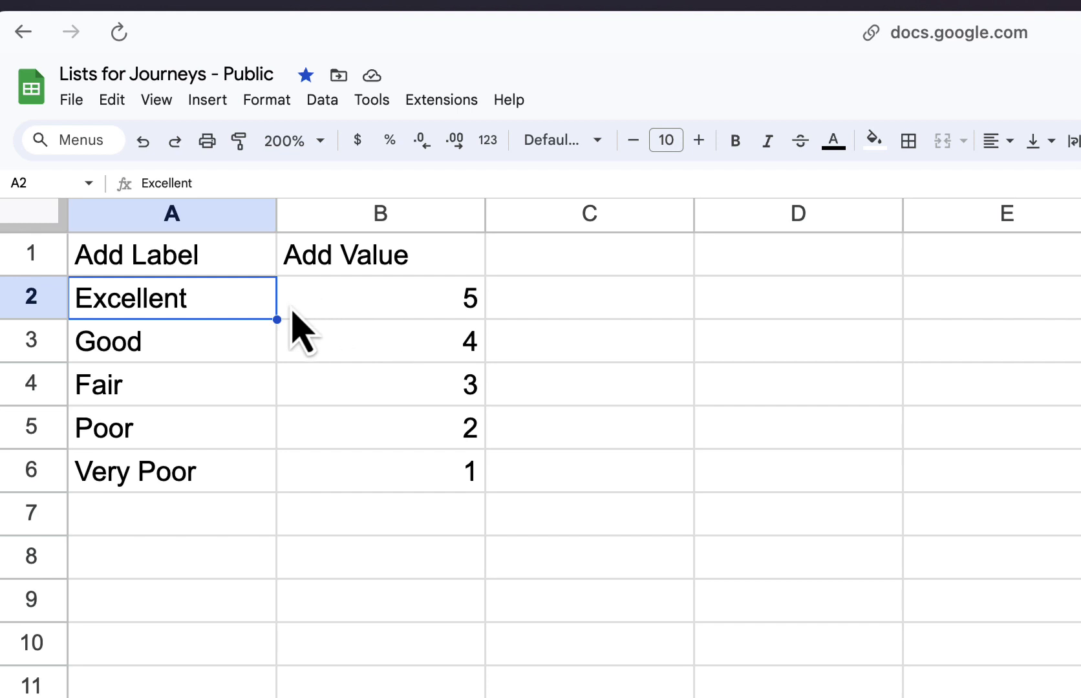
{"action": "left_click", "coordinate": [340, 308]}
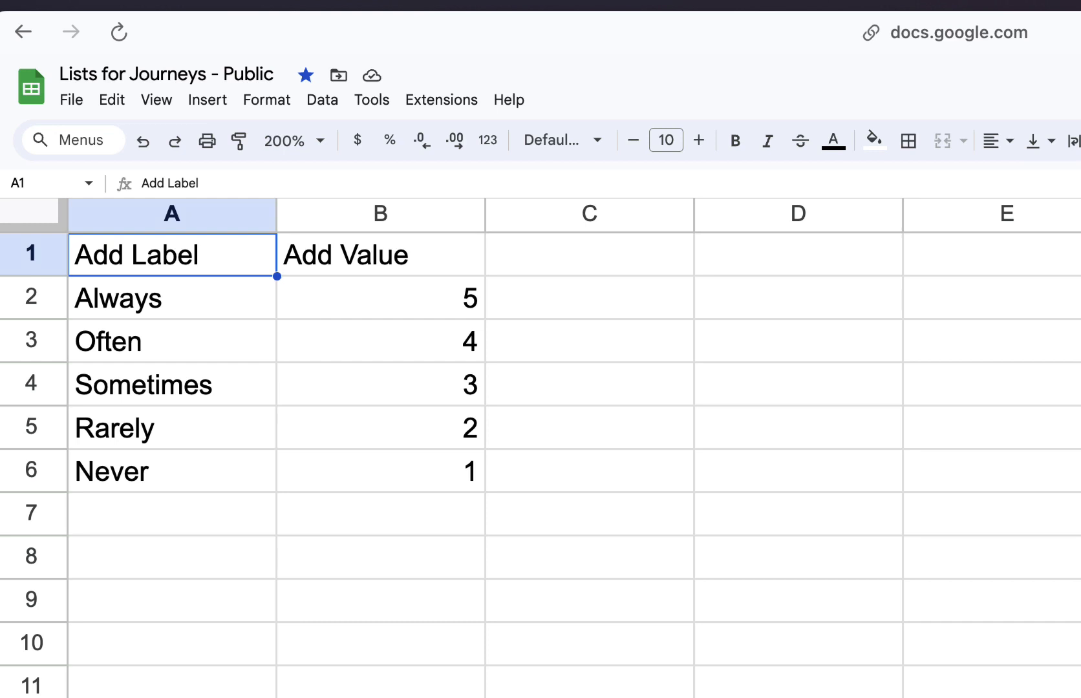
{"action": "left_click_drag", "start_coordinate": [460, 315], "coordinate": [429, 456]}
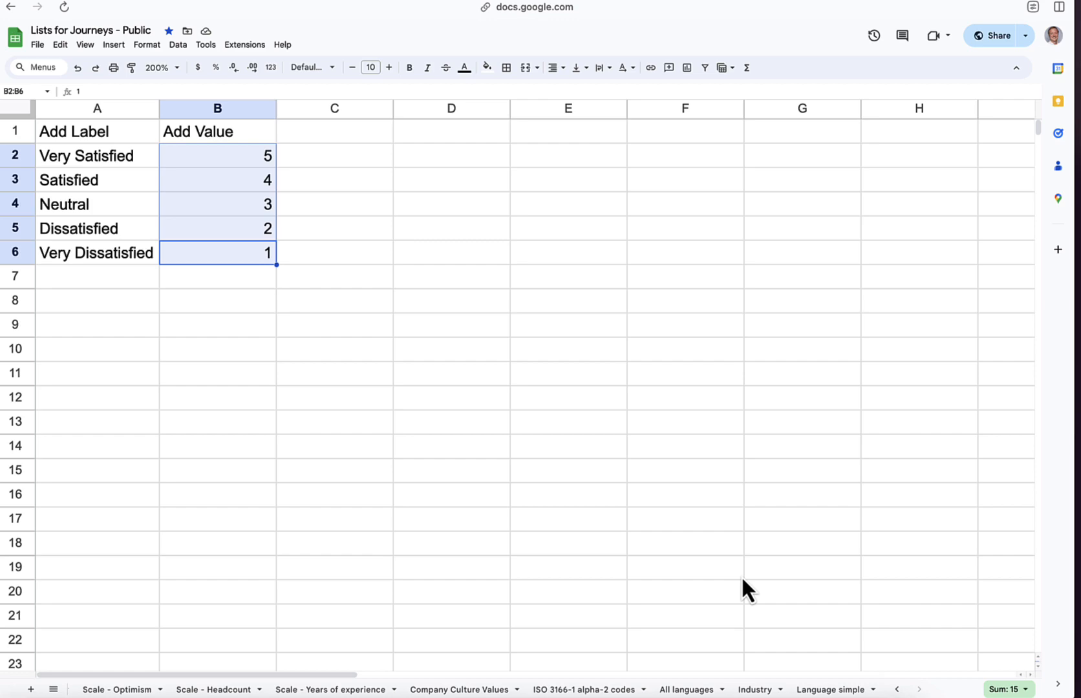
Open the "All languages" sheet and look through its language names and codes down to the last entry
{"action": "left_click", "coordinate": [686, 689]}
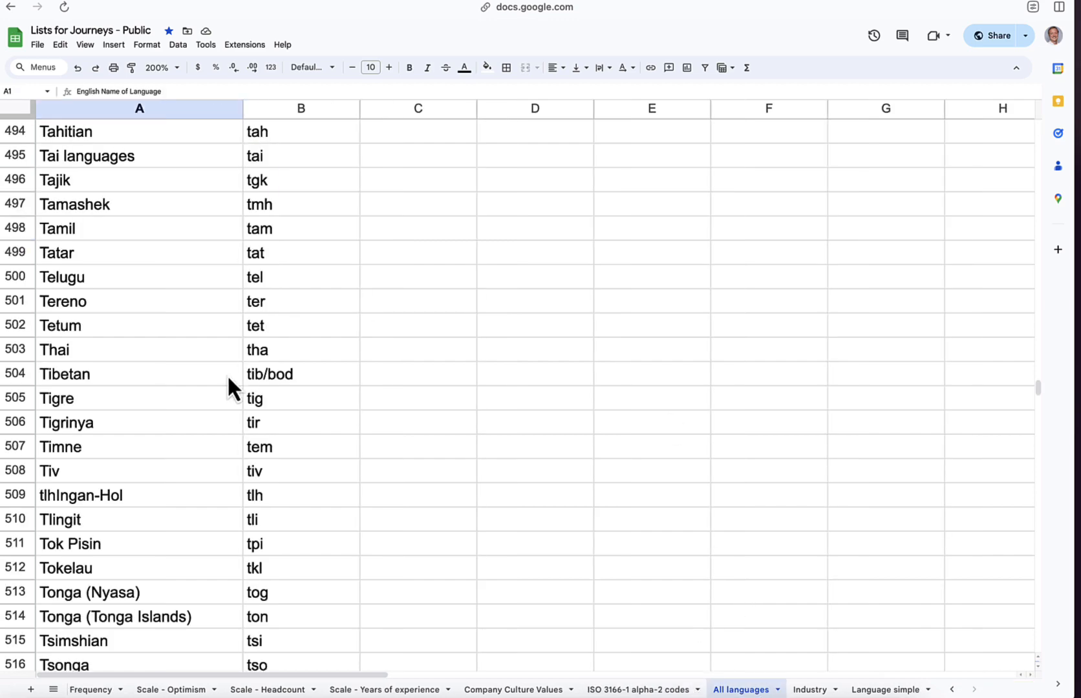
{"action": "scroll", "coordinate": [228, 378], "scroll_direction": "down", "scroll_amount": 20}
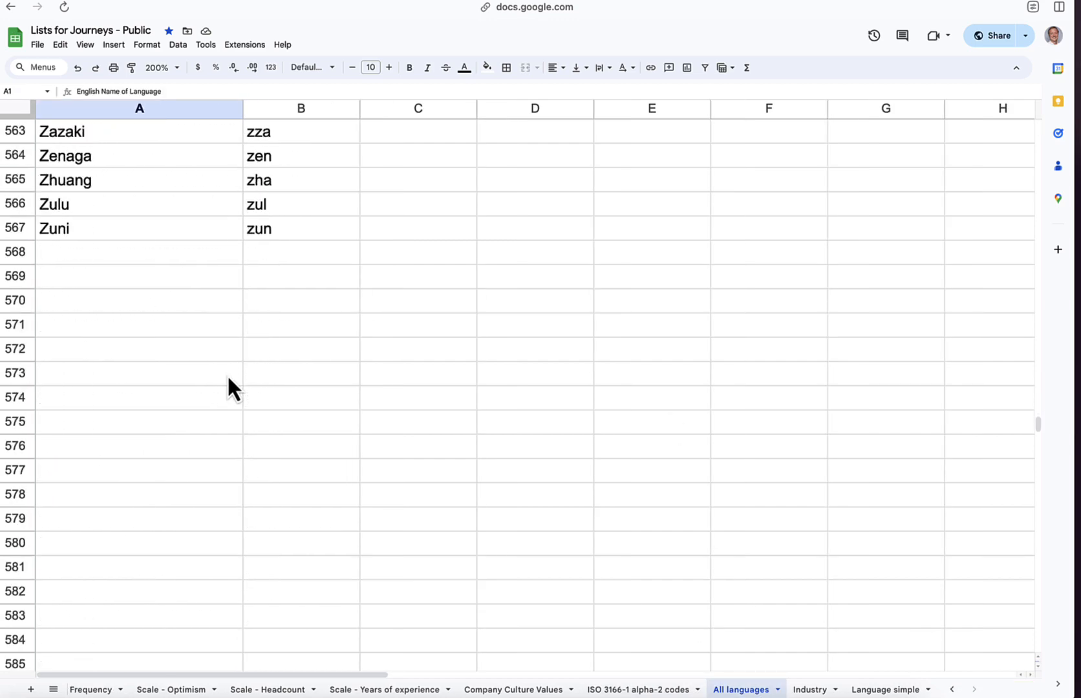
Open the "Language simple" sheet, look through its shorter language list to the end, and select the whole "Other" row
{"action": "scroll", "coordinate": [228, 378], "scroll_direction": "up", "scroll_amount": 20}
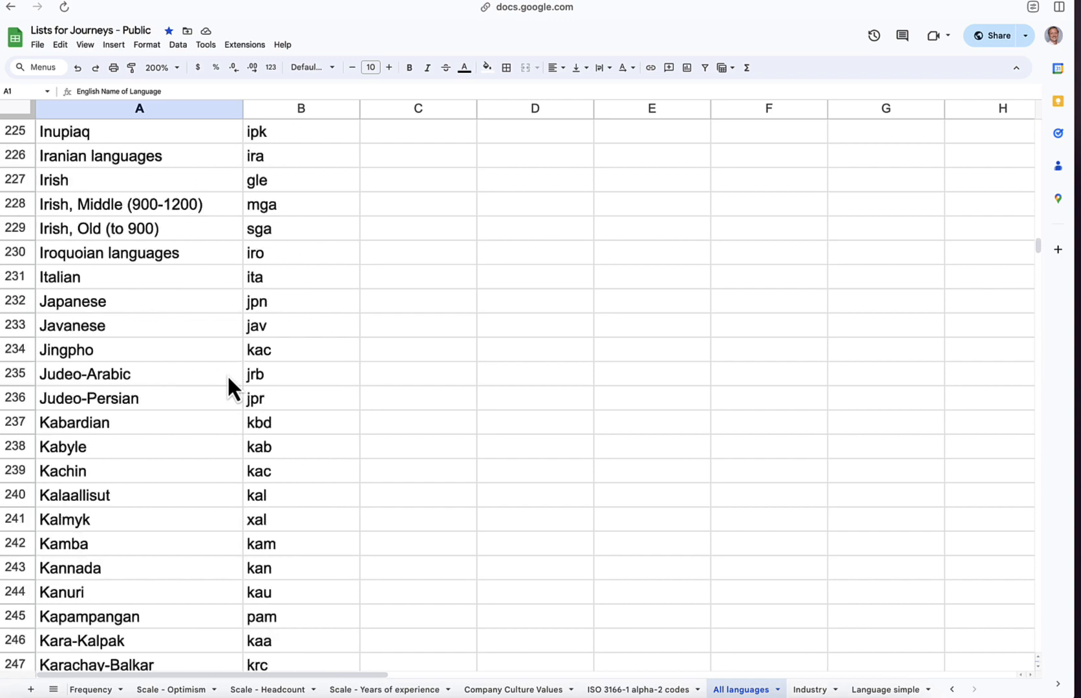
{"action": "scroll", "coordinate": [227, 376], "scroll_direction": "up", "scroll_amount": 20}
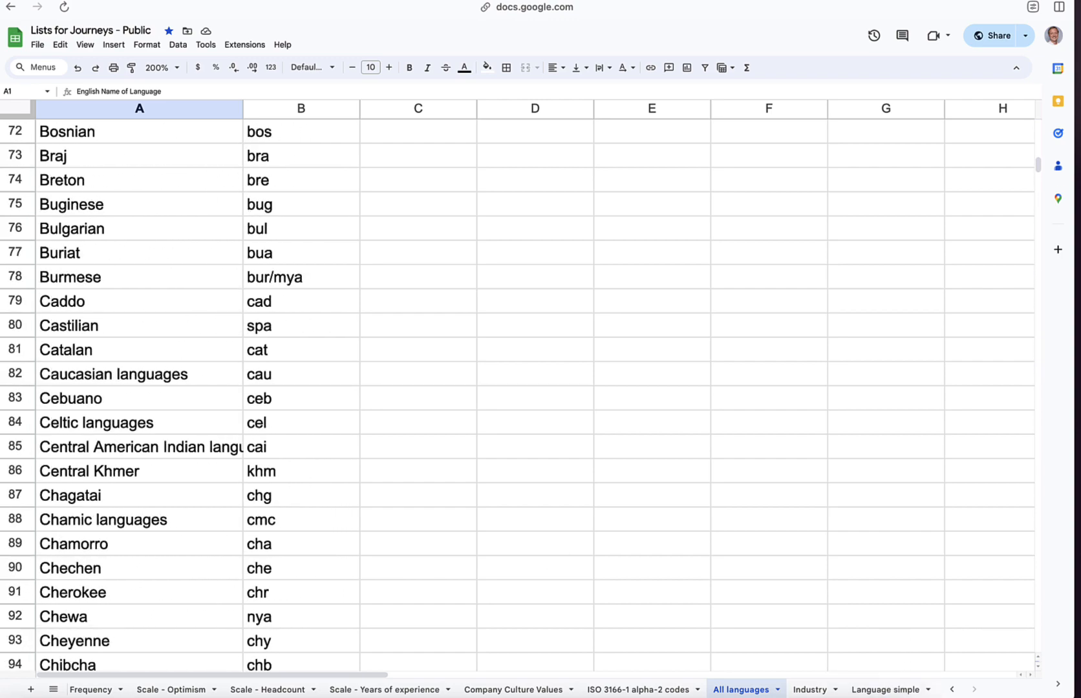
{"action": "left_click", "coordinate": [884, 689]}
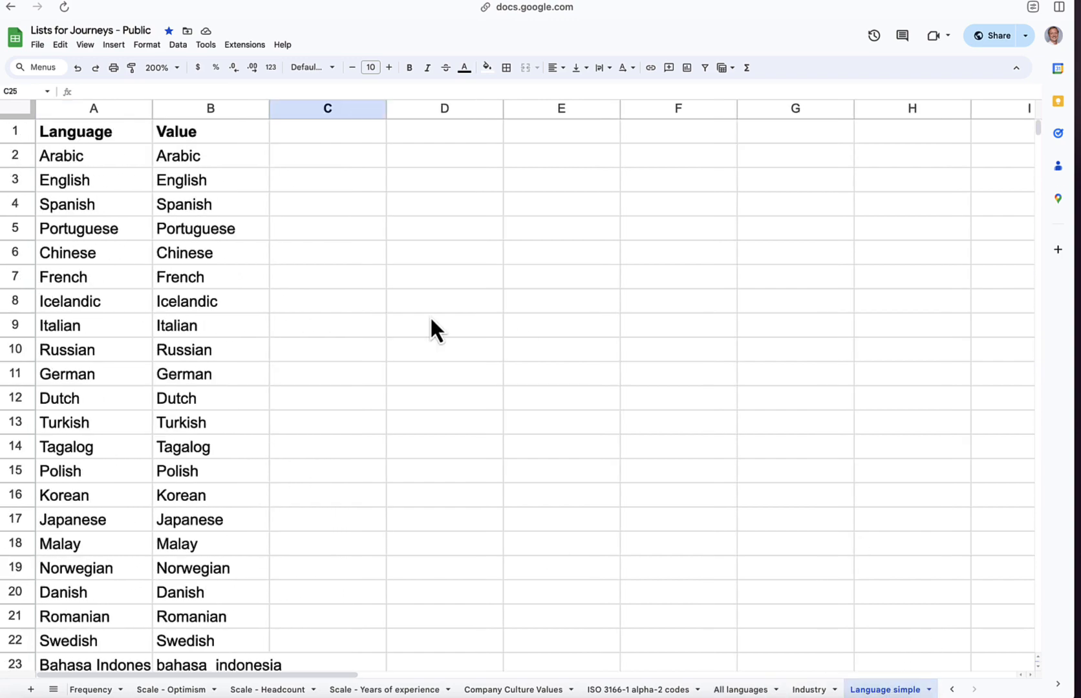
{"action": "scroll", "coordinate": [231, 339], "scroll_direction": "down", "scroll_amount": 3}
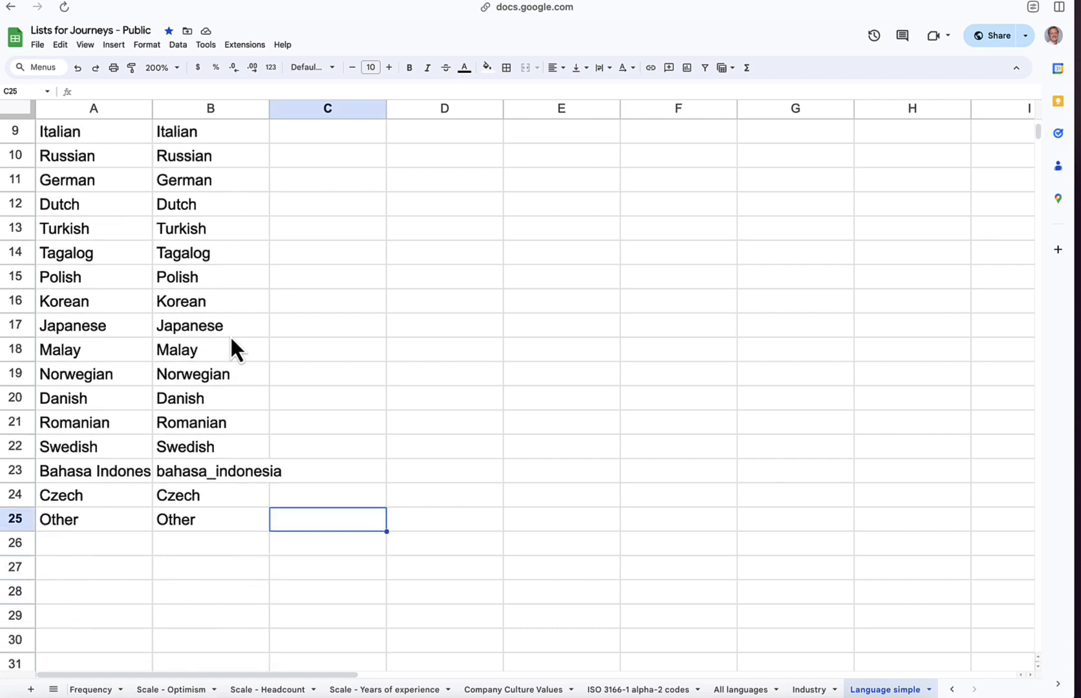
{"action": "left_click", "coordinate": [15, 519]}
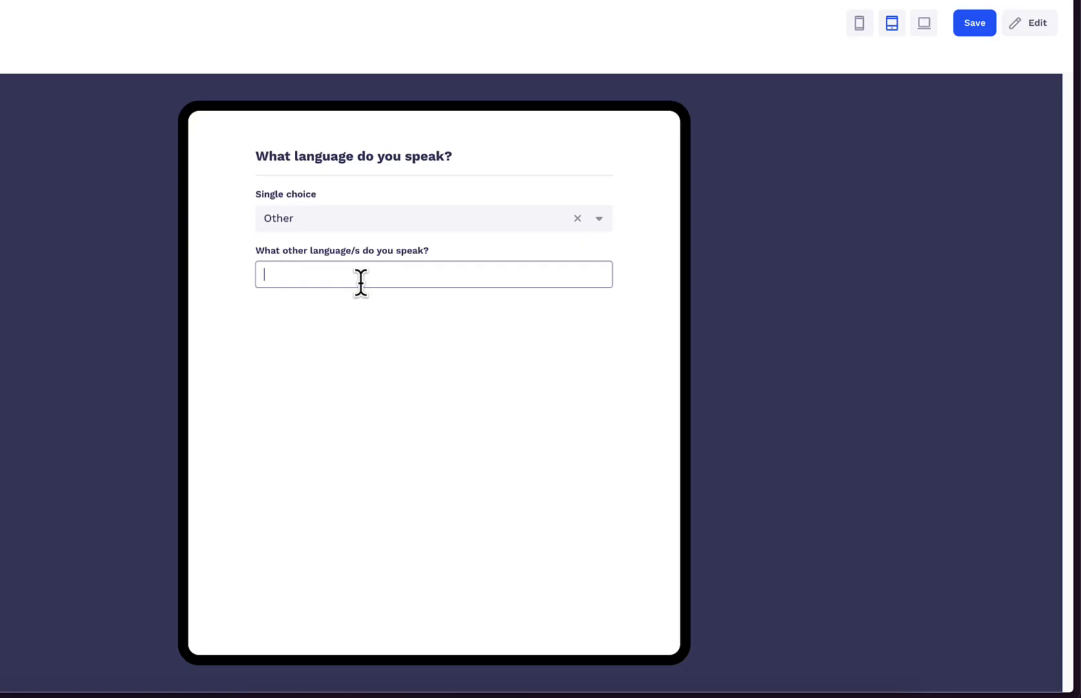
Switch to the Journeys form preview and answer "What other language/s do you speak?" with "Hindu.."
{"action": "type", "text": "Hindu.."}
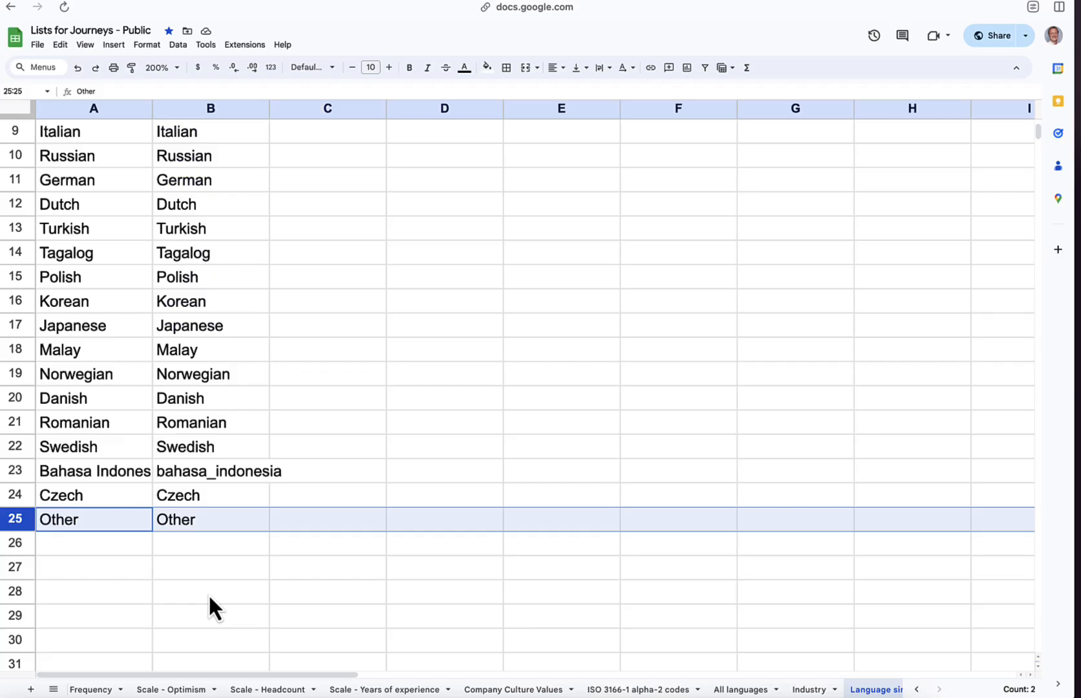